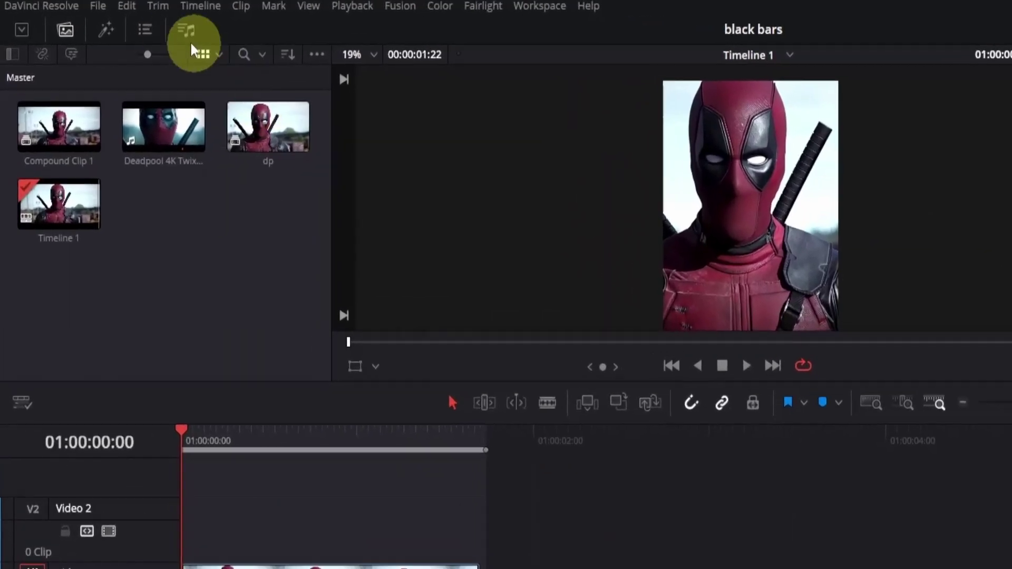
Step: Put an Adjustment Clip on V2 from the timeline start, trimmed to the Deadpool clip's end
click(114, 32)
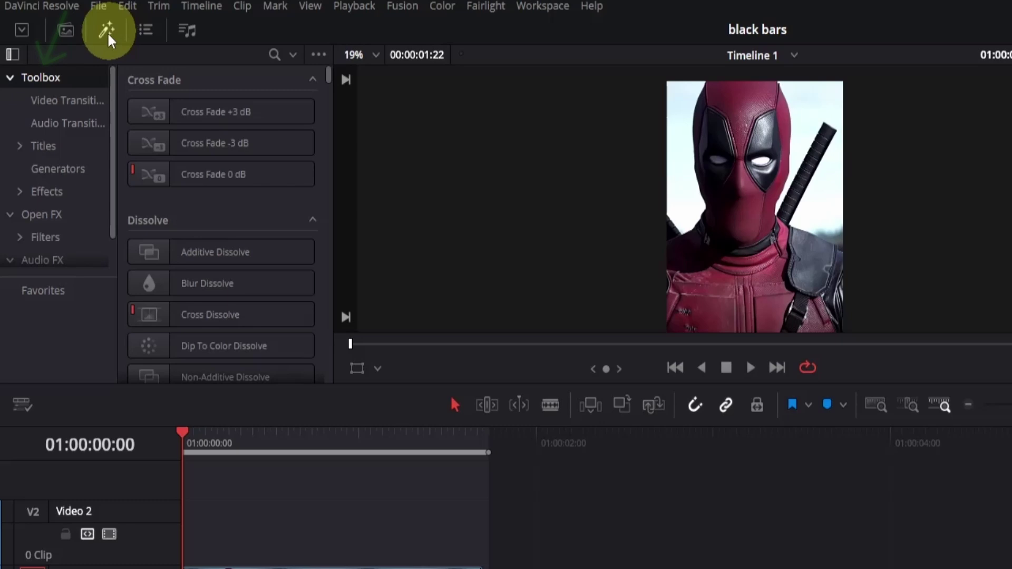
click(52, 192)
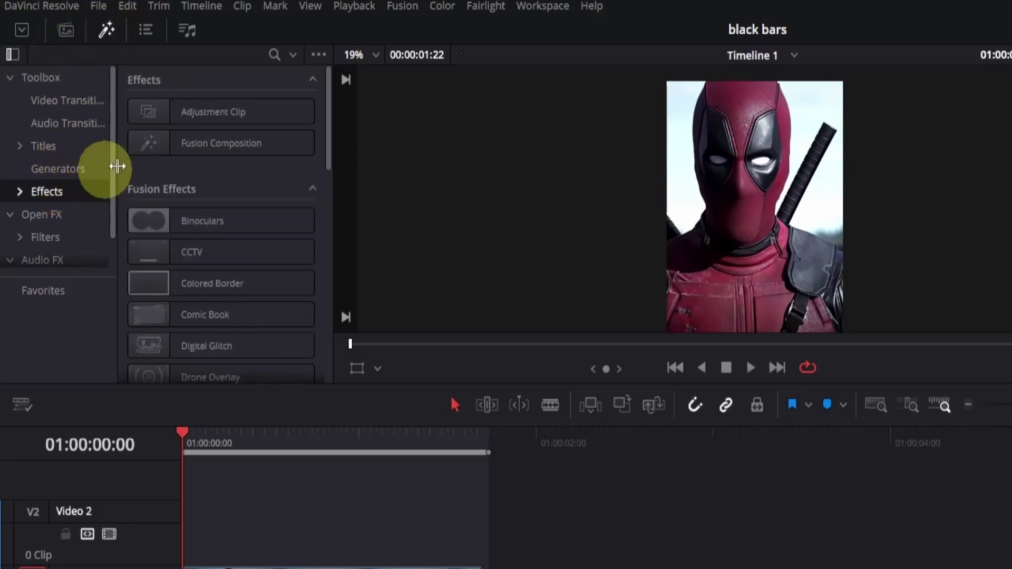
drag(210, 114, 327, 511)
drag(530, 533, 352, 538)
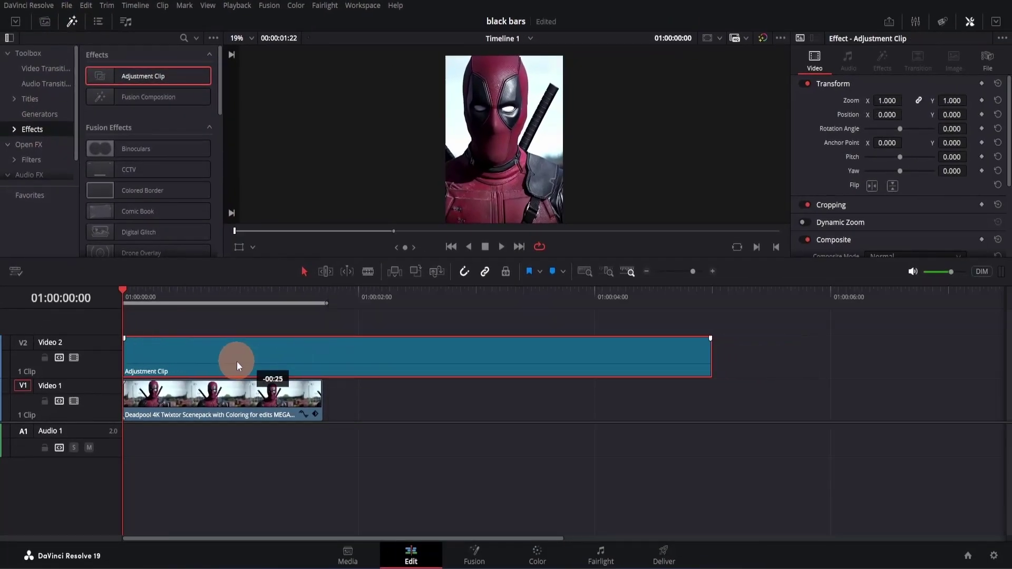
drag(236, 362, 236, 362)
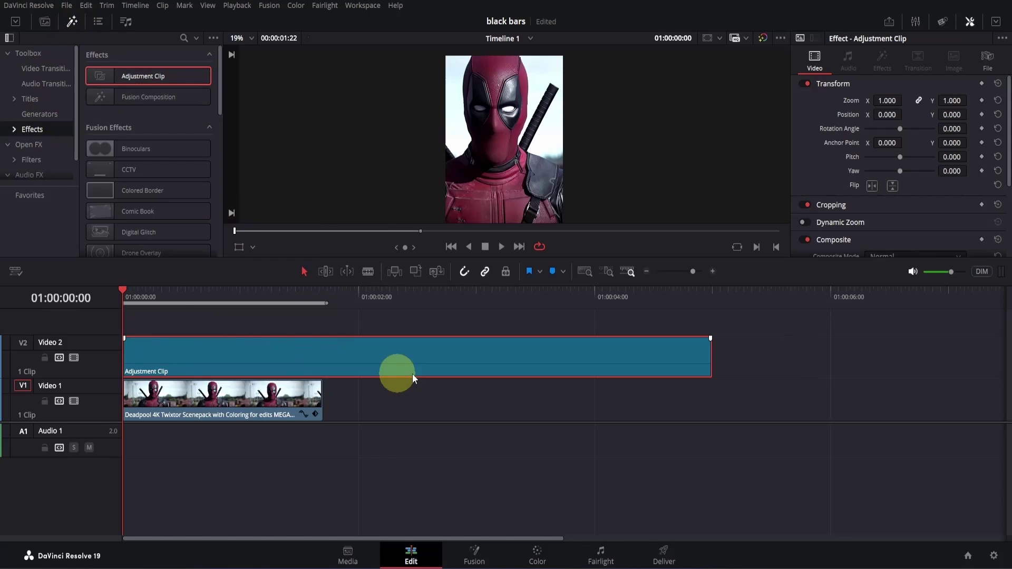
drag(709, 348, 319, 350)
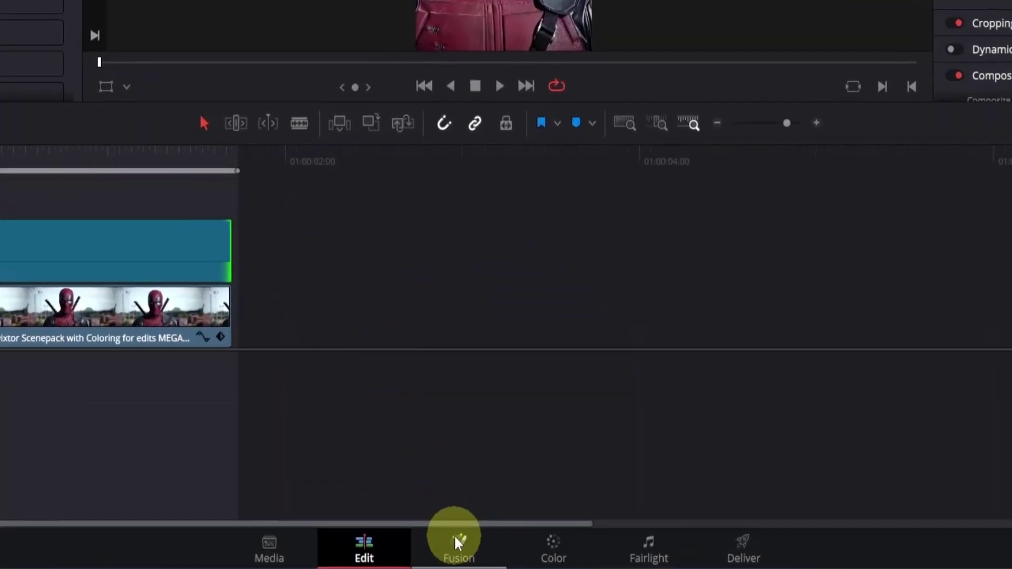
Step: In Fusion, merge a black Background1 over the footage and mask it with Rectangle1
click(455, 537)
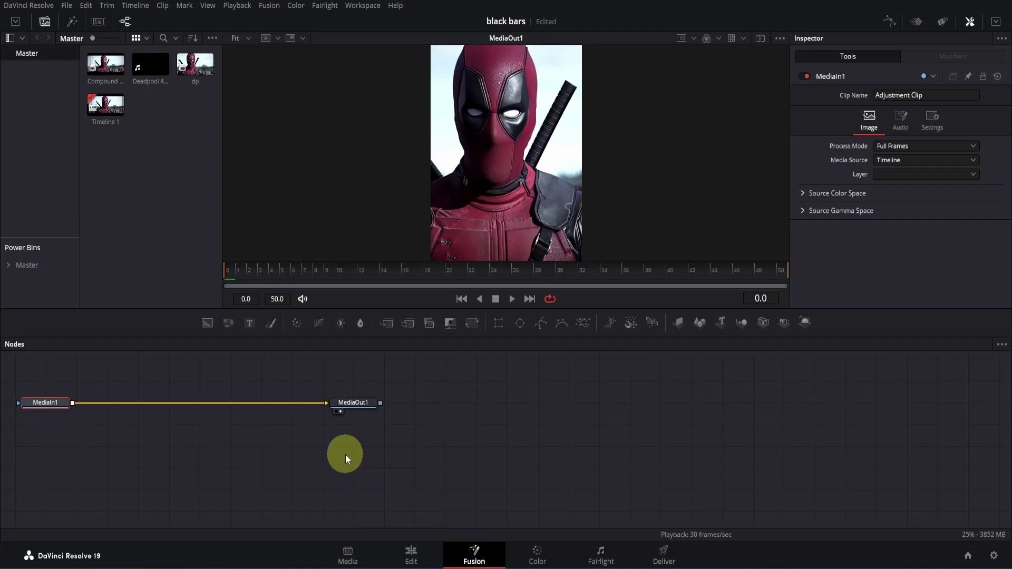
drag(345, 452, 641, 454)
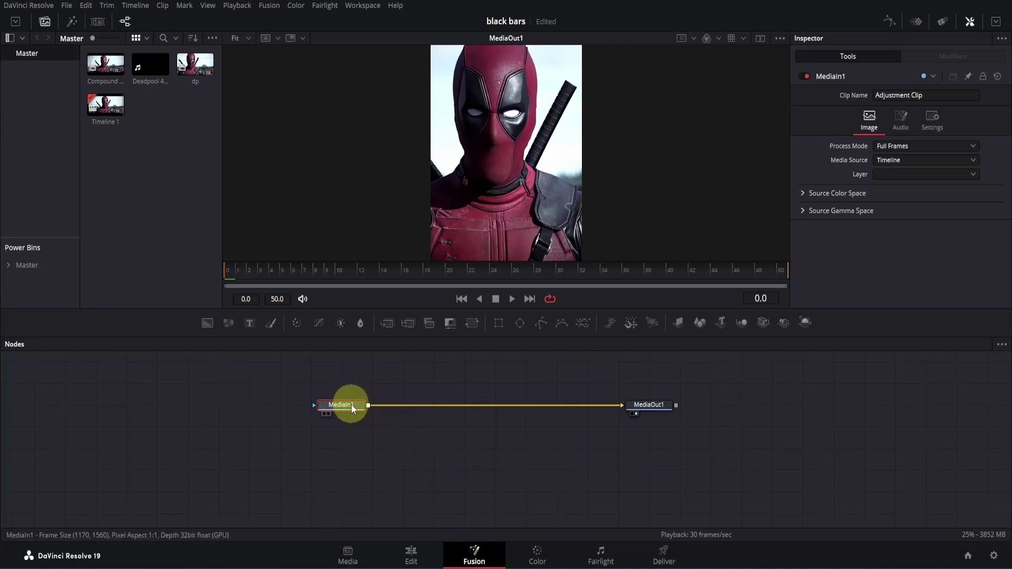
click(208, 328)
drag(403, 423, 453, 406)
drag(356, 428, 464, 377)
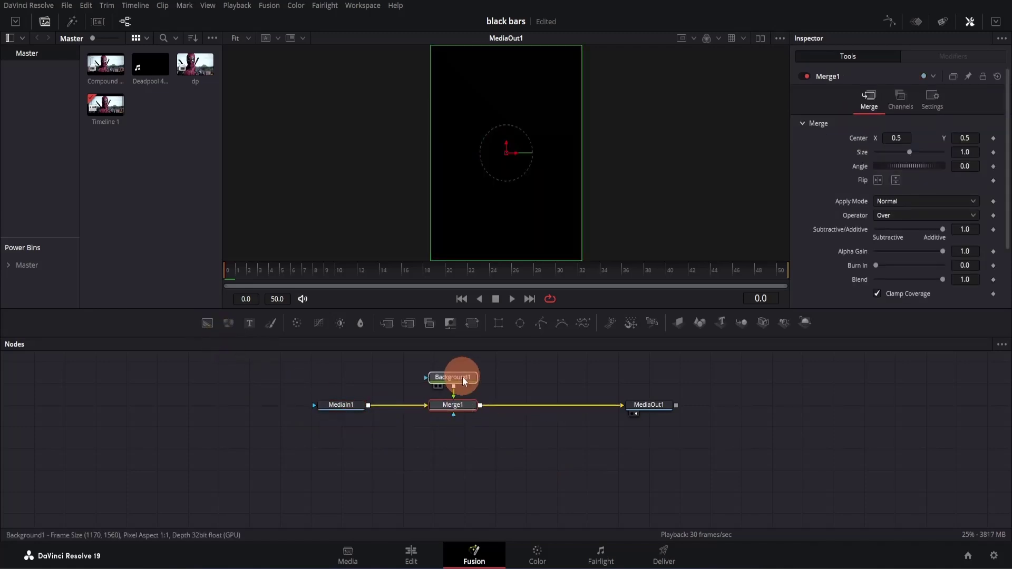
click(497, 323)
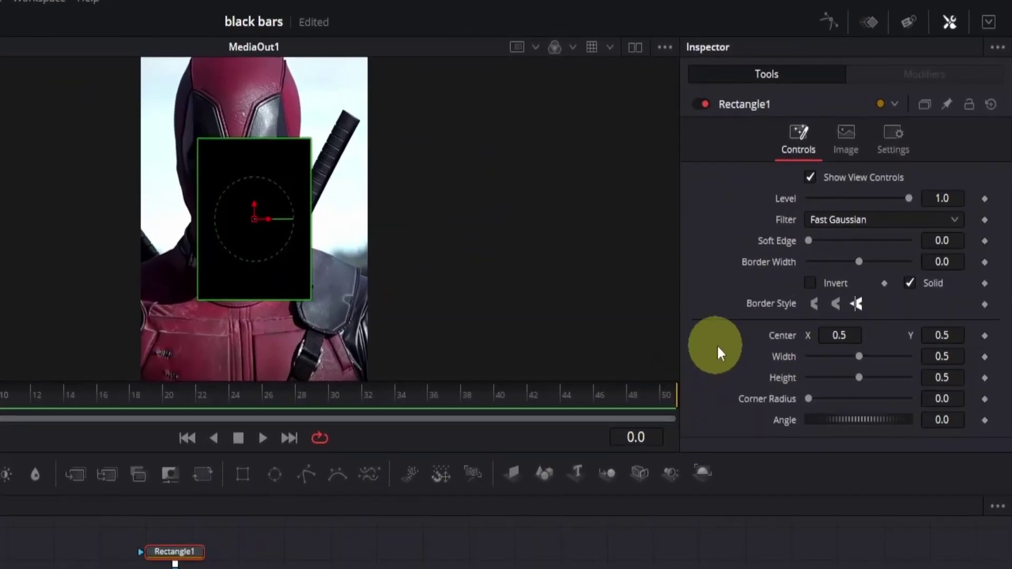
Step: Invert Rectangle1 and enlarge it to about 1.49 × 0.80, leaving bars top and bottom
click(809, 284)
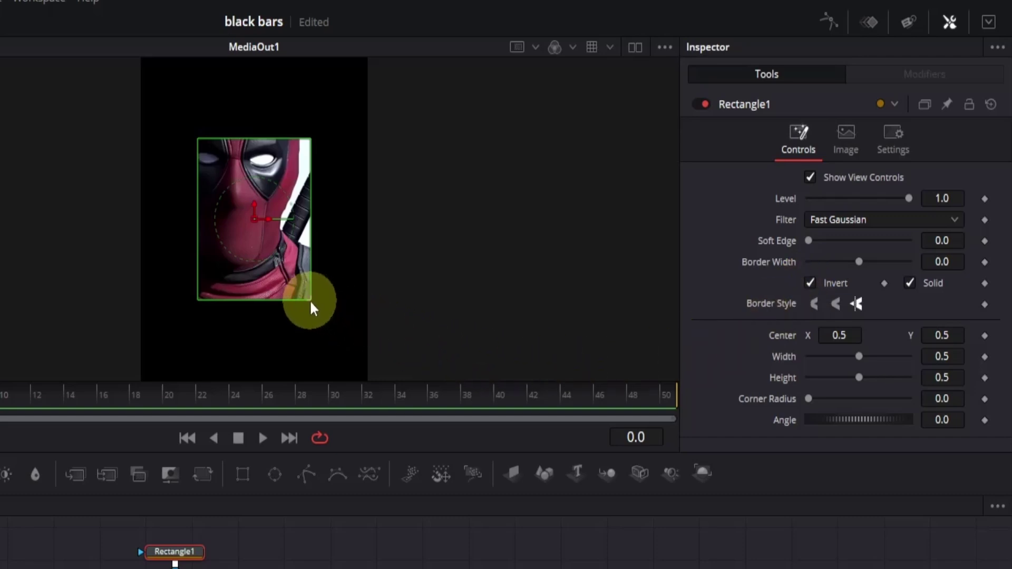
drag(311, 301, 423, 352)
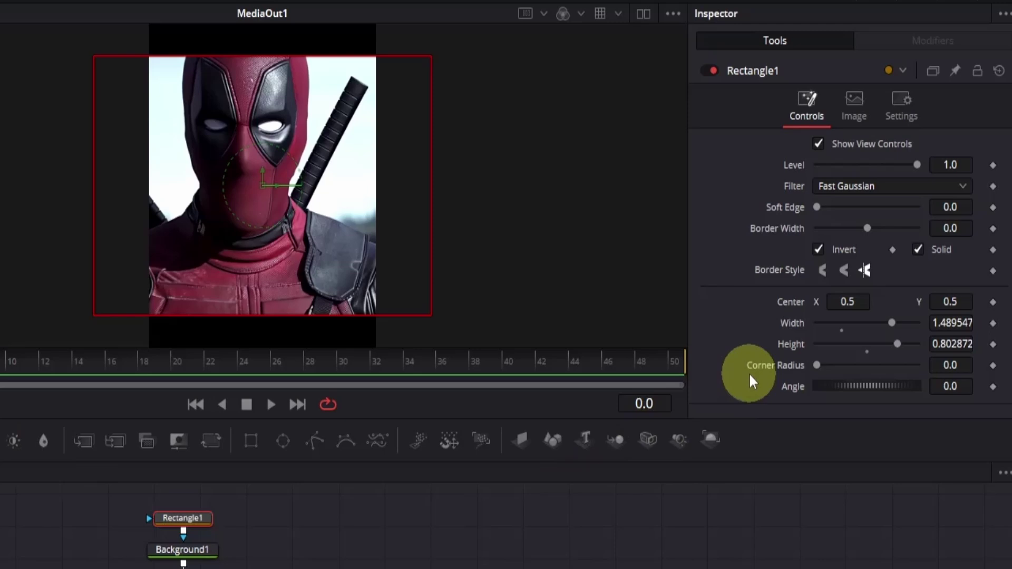
Step: Keyframe Rectangle1 Height at frames 0, 15 and 30: 1.0, 0.80, then 1.0
click(993, 344)
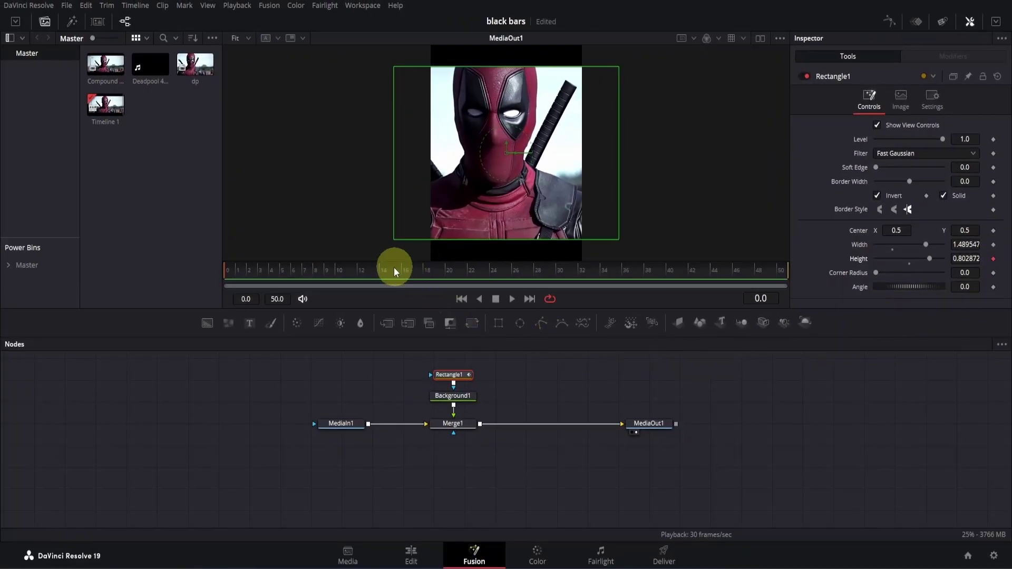
click(394, 268)
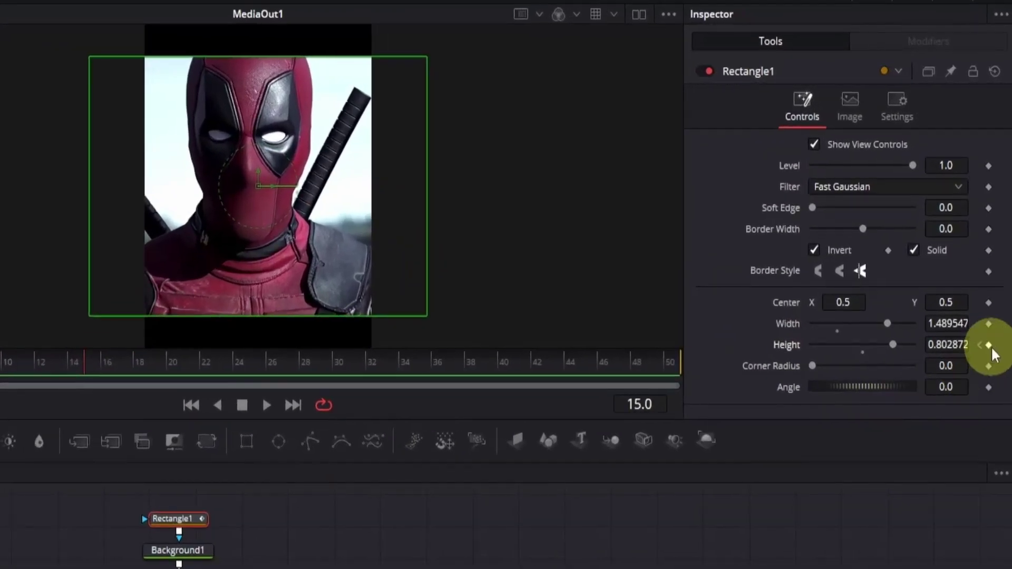
click(990, 345)
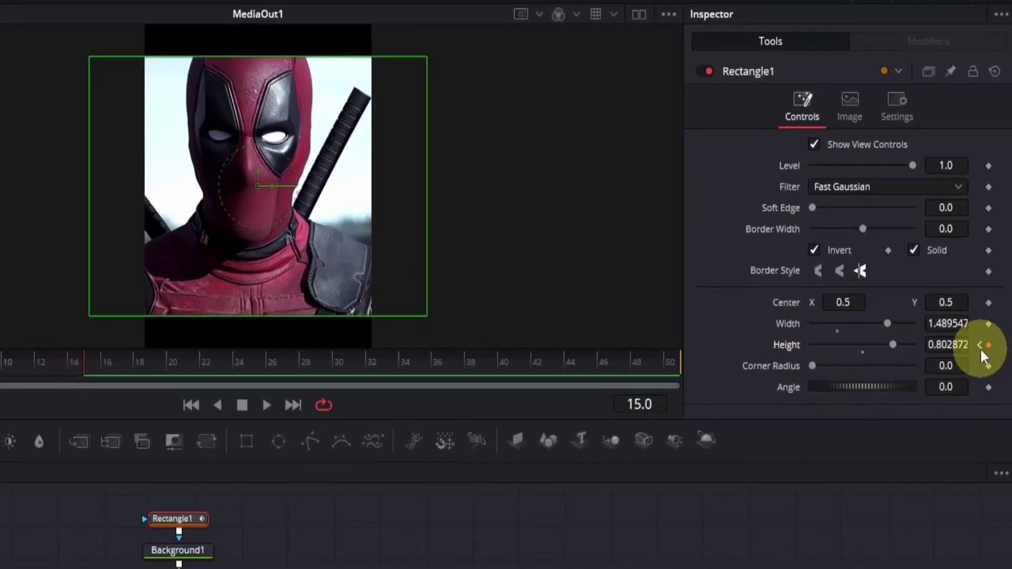
key(Home)
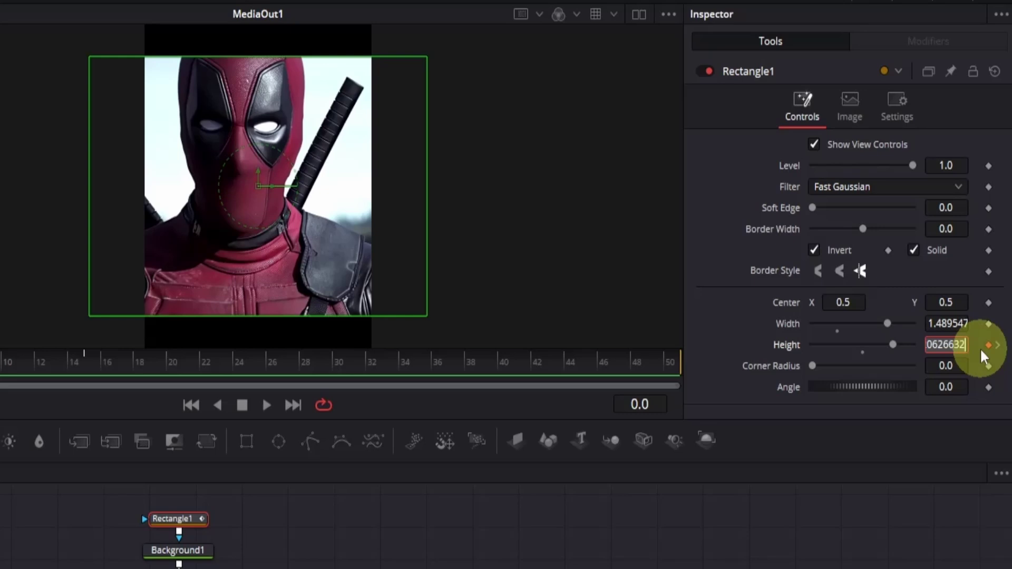
drag(892, 345, 988, 344)
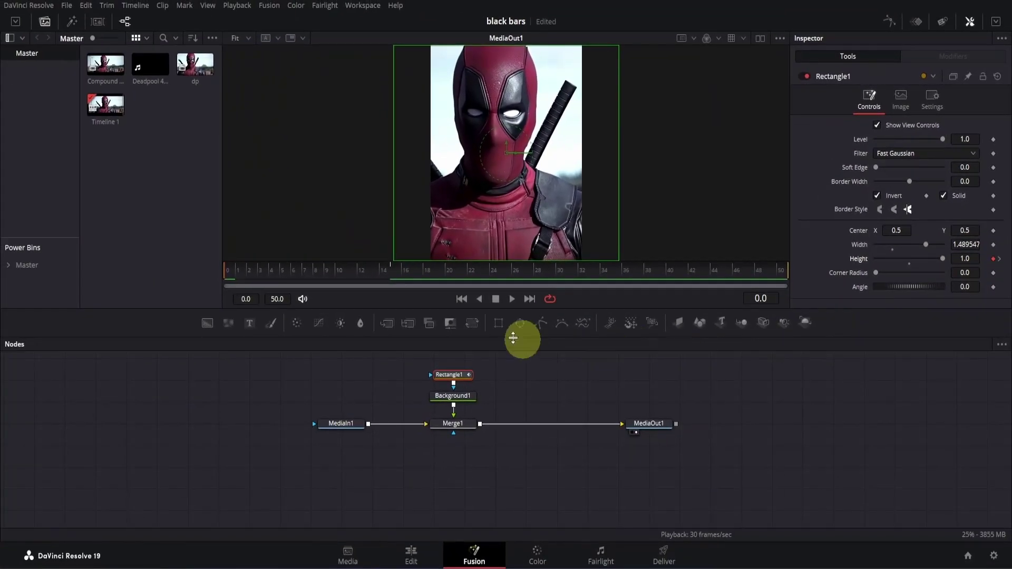
drag(275, 273, 559, 270)
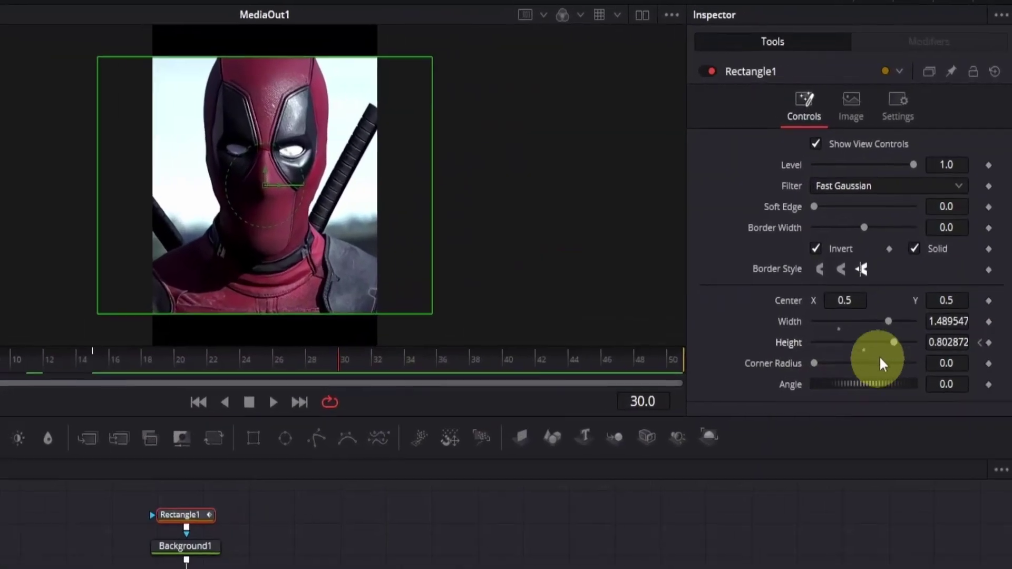
drag(894, 341, 966, 342)
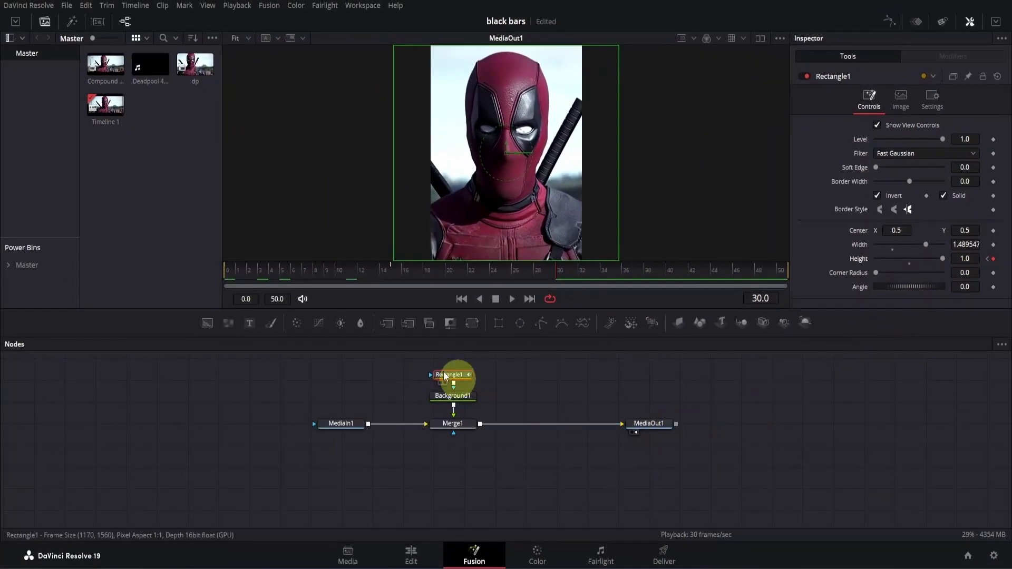
Step: Set the render end to frame 31 and play back the bar animation
drag(283, 299, 278, 299)
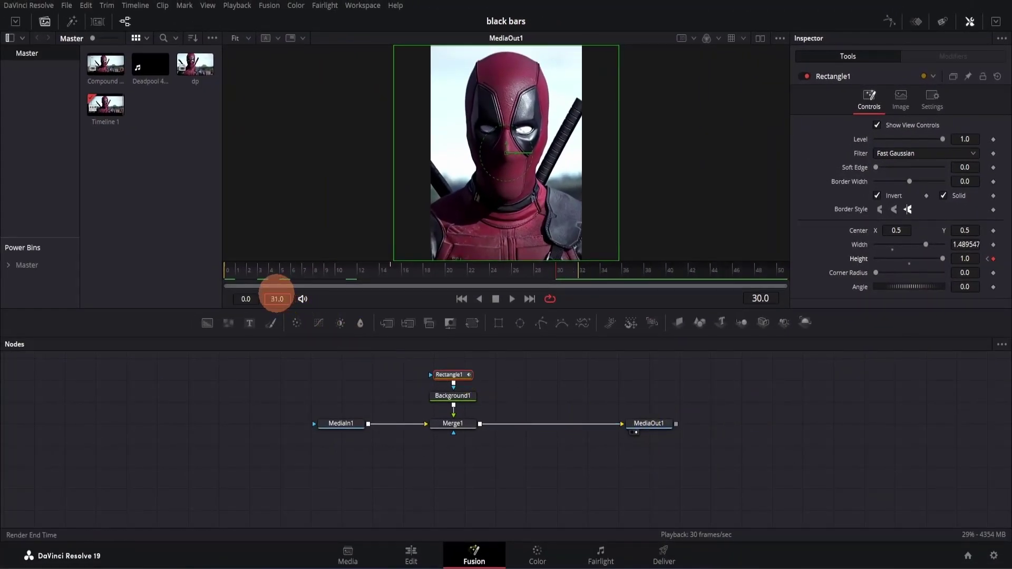
key(space)
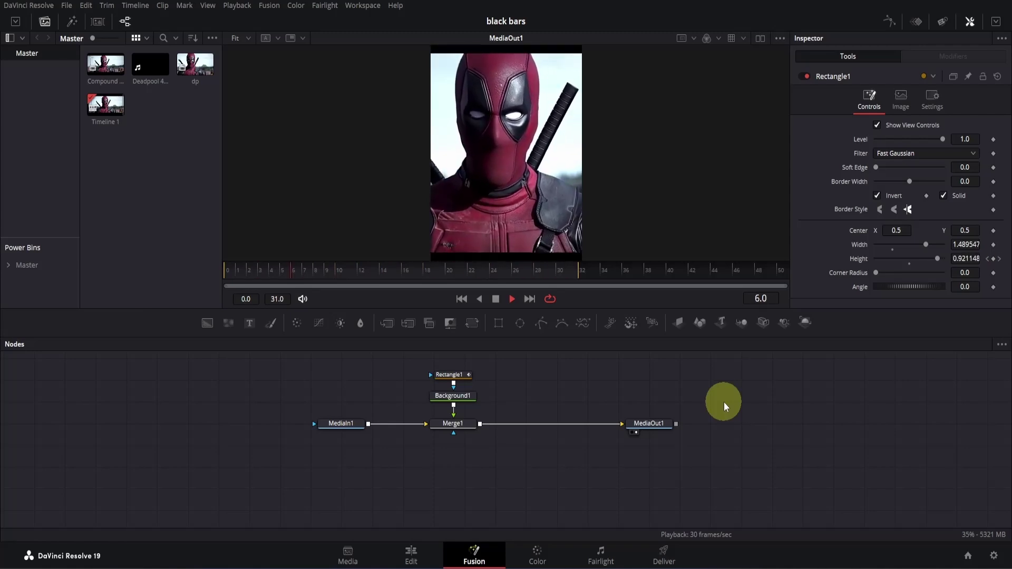
key(space)
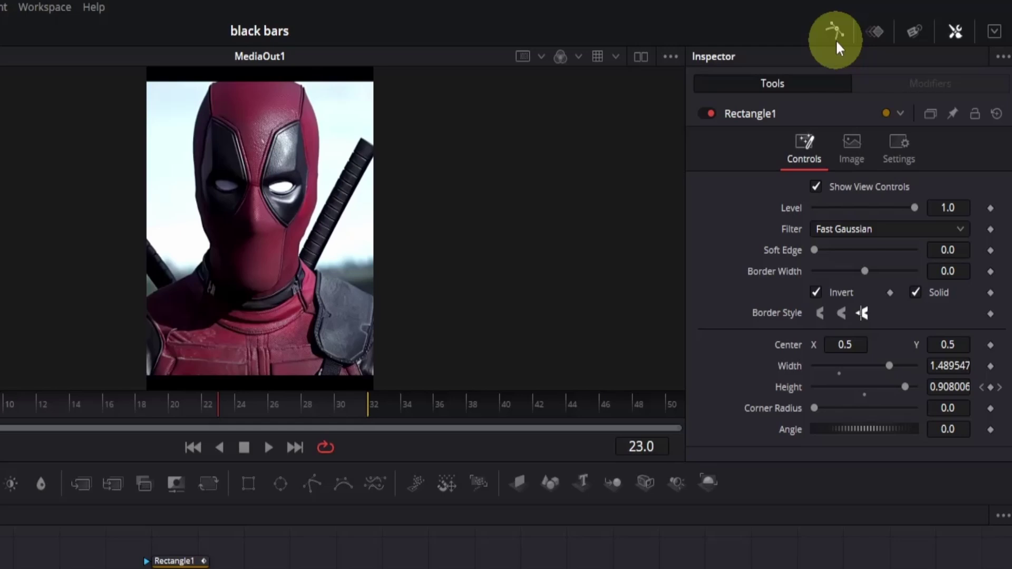
Step: Smooth the three Height keyframes into eased curves with steep slopes and a wide flat bottom
click(836, 39)
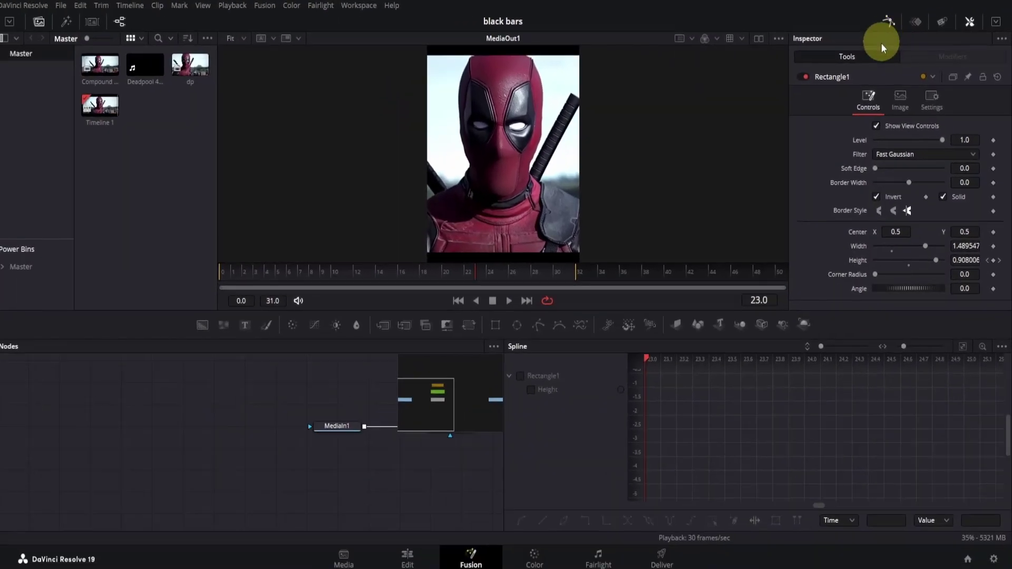
click(533, 388)
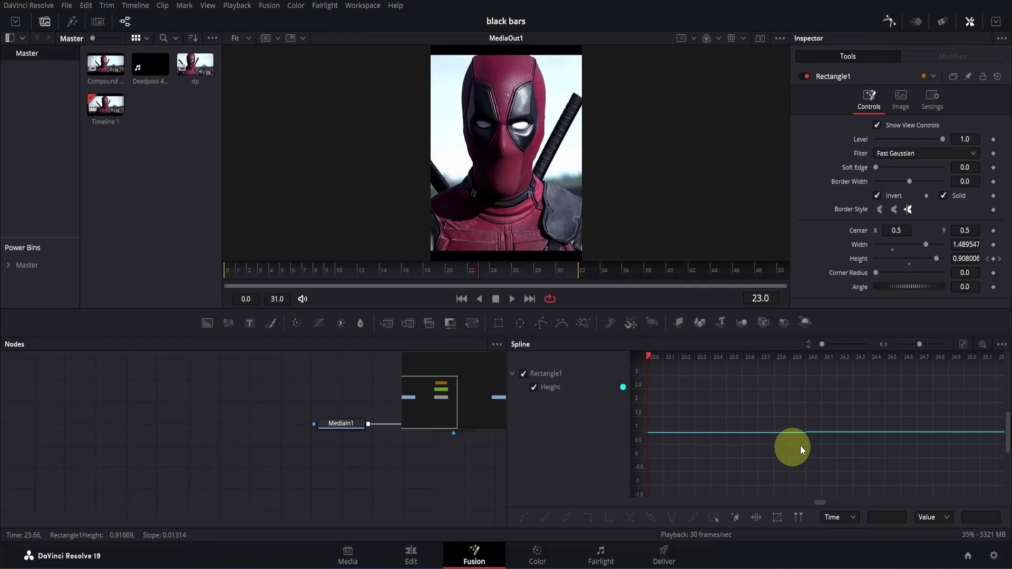
click(962, 345)
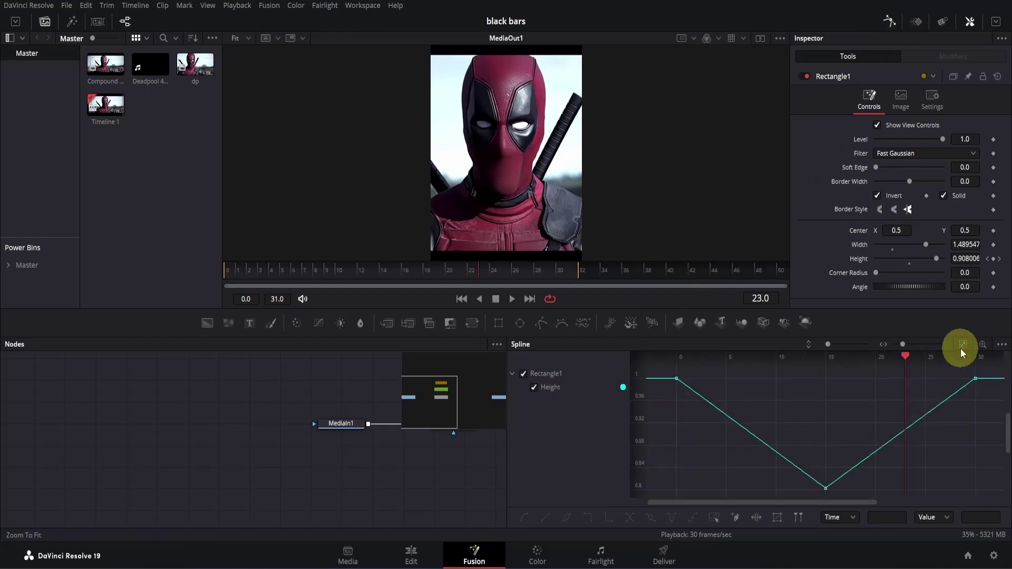
drag(664, 376, 976, 490)
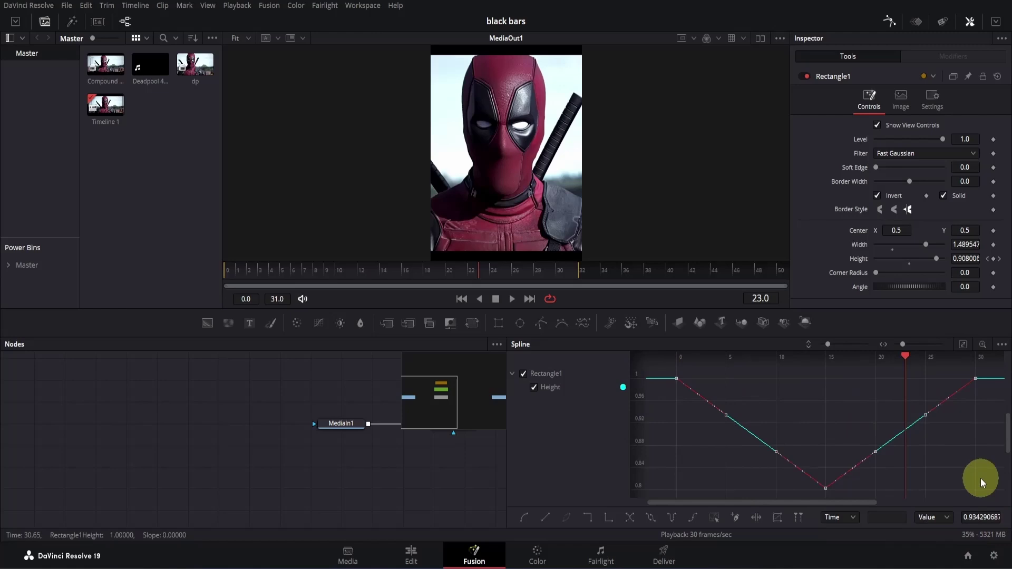
key(s)
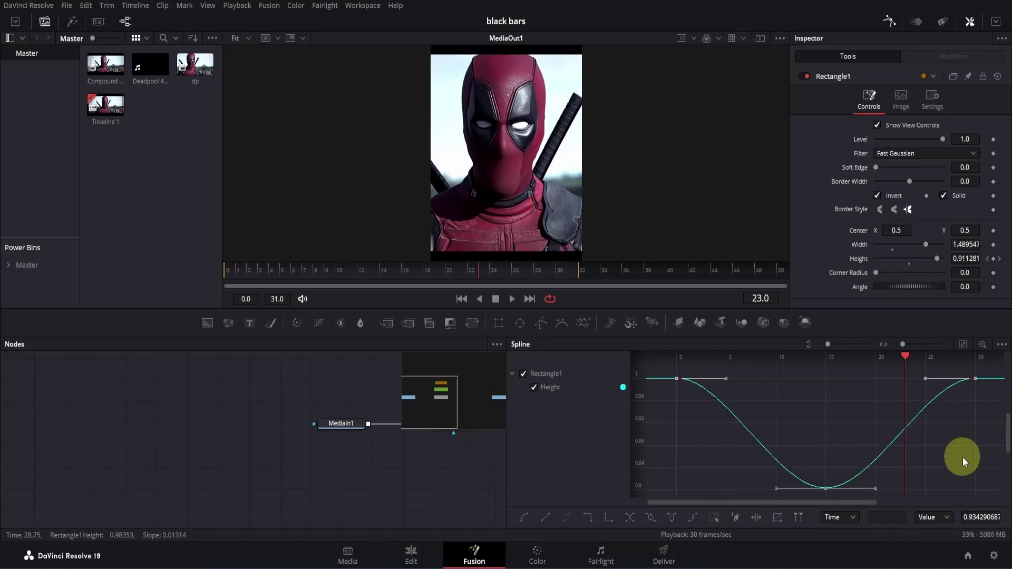
drag(726, 379, 682, 458)
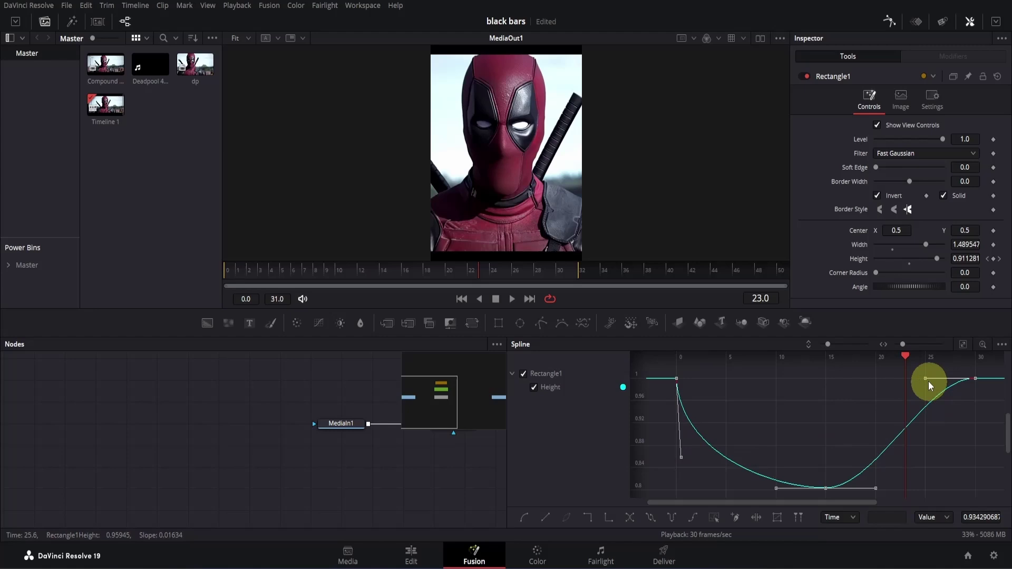
drag(926, 379, 959, 436)
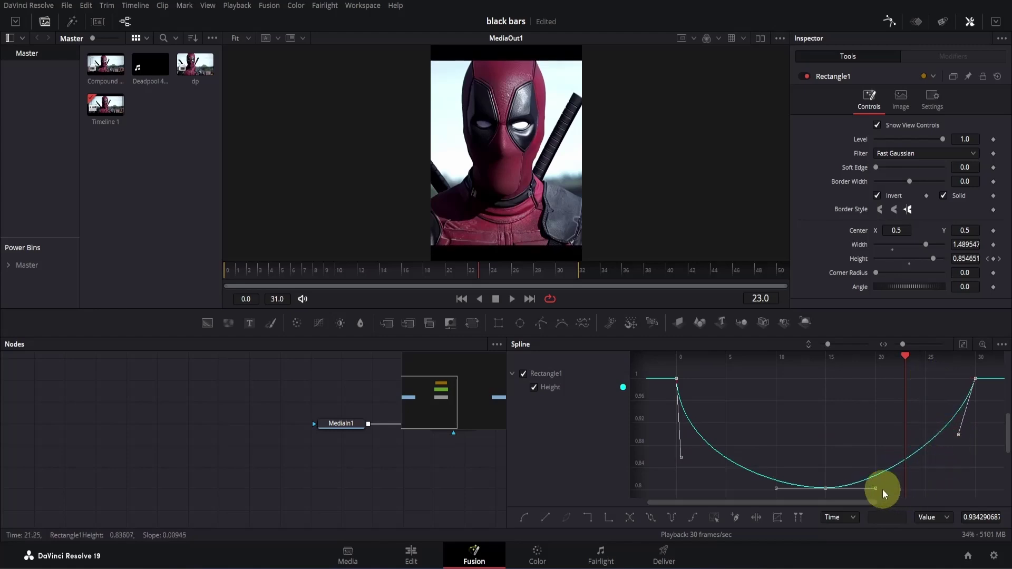
drag(876, 490, 929, 489)
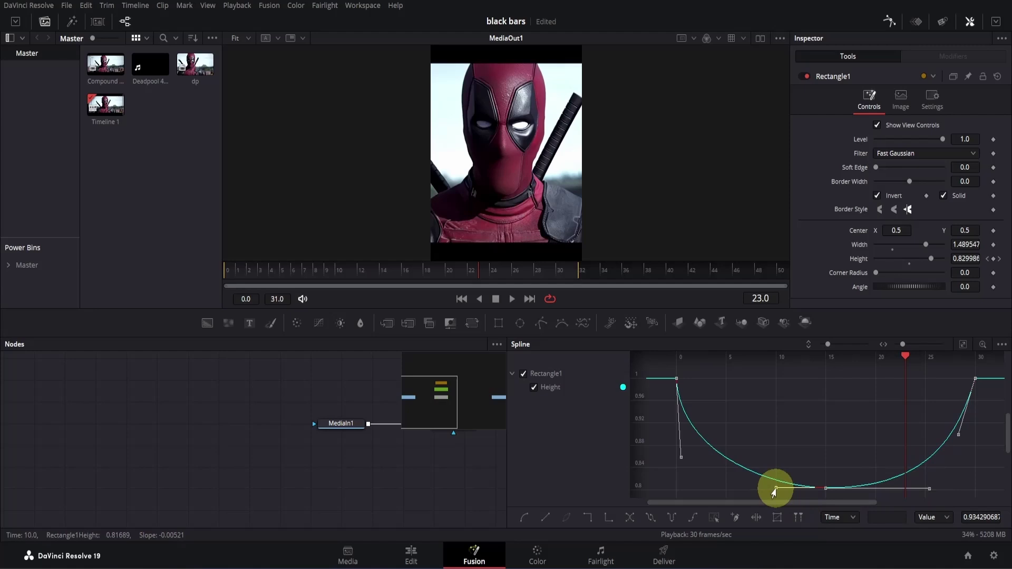
drag(776, 488, 727, 487)
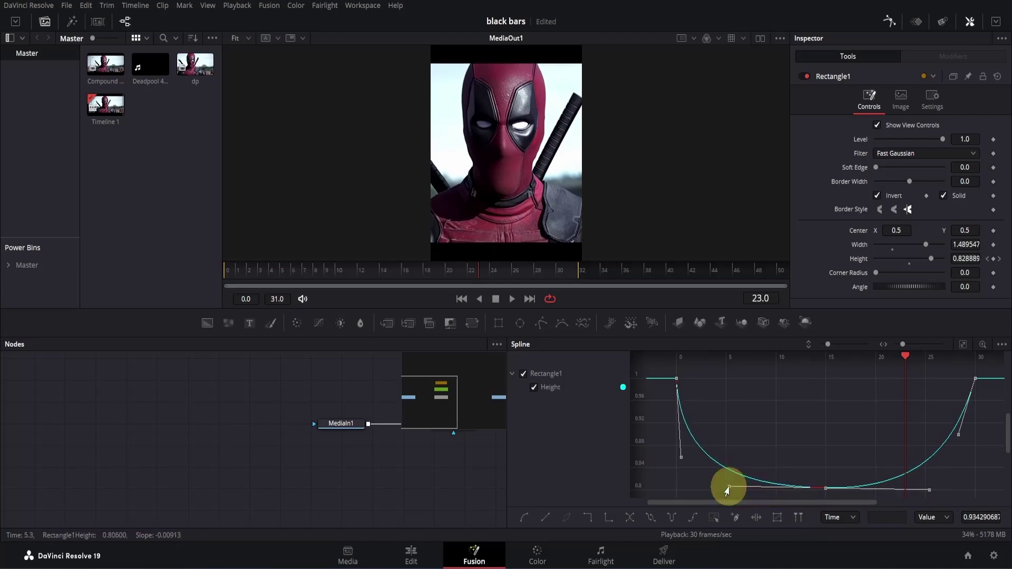
Step: Preview the eased bar animation from frame 0, then return to the full node graph
click(461, 299)
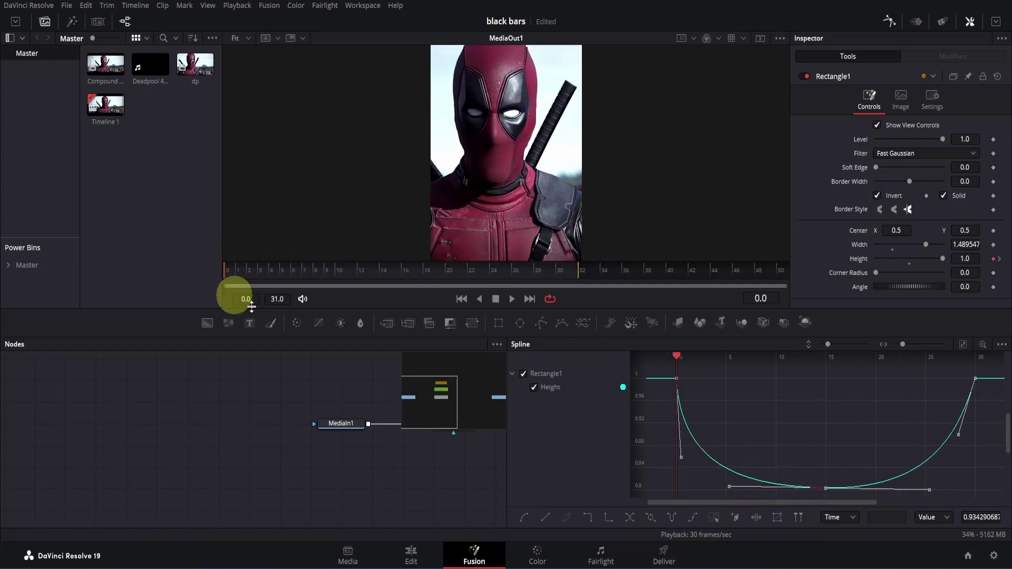
key(space)
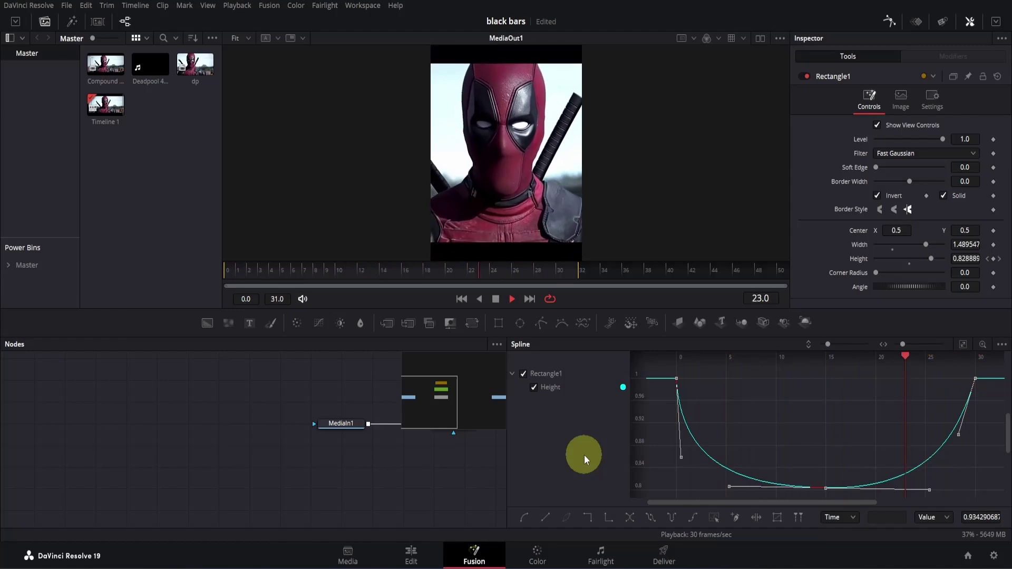
key(space)
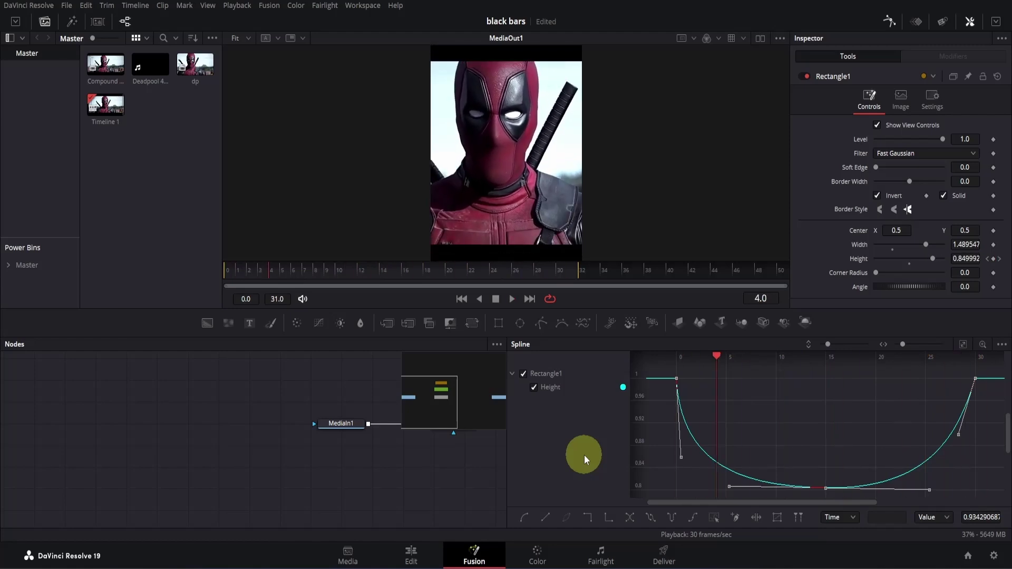
click(888, 26)
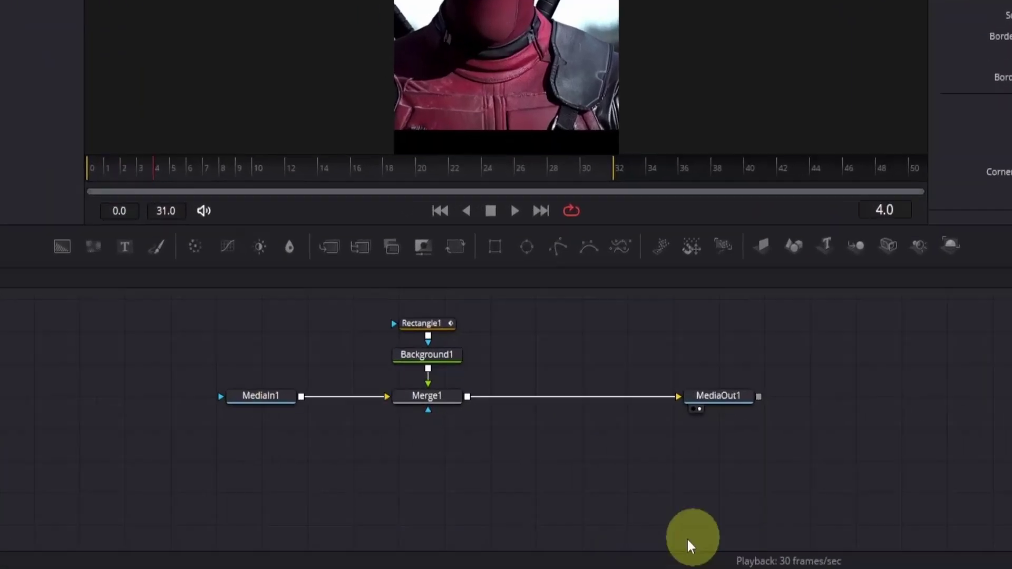
Step: Add Transform1 after MediaIn1 feeding Merge1, tidy the nodes, and go to frame 0
click(273, 397)
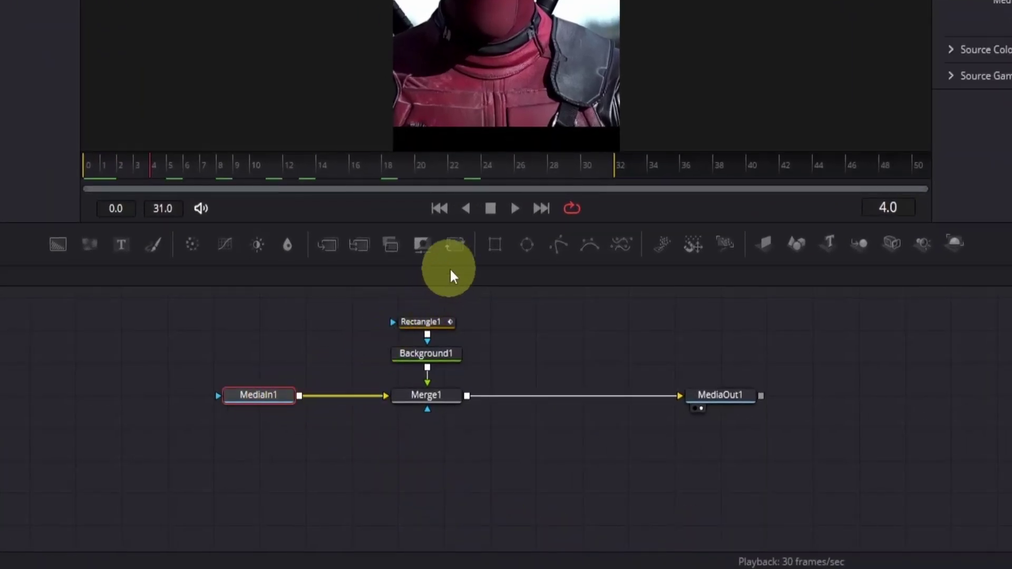
click(453, 243)
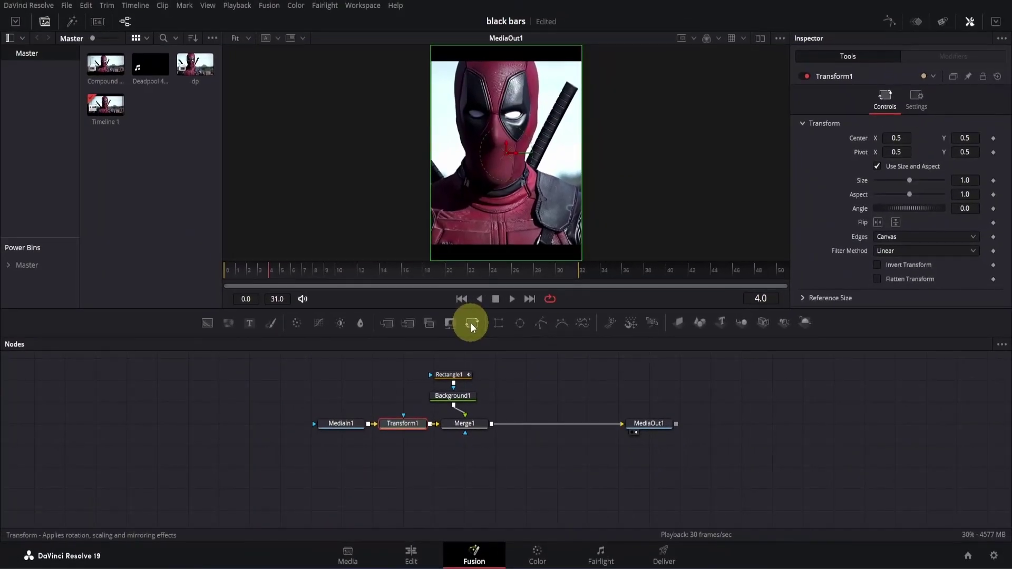
drag(454, 362, 463, 399)
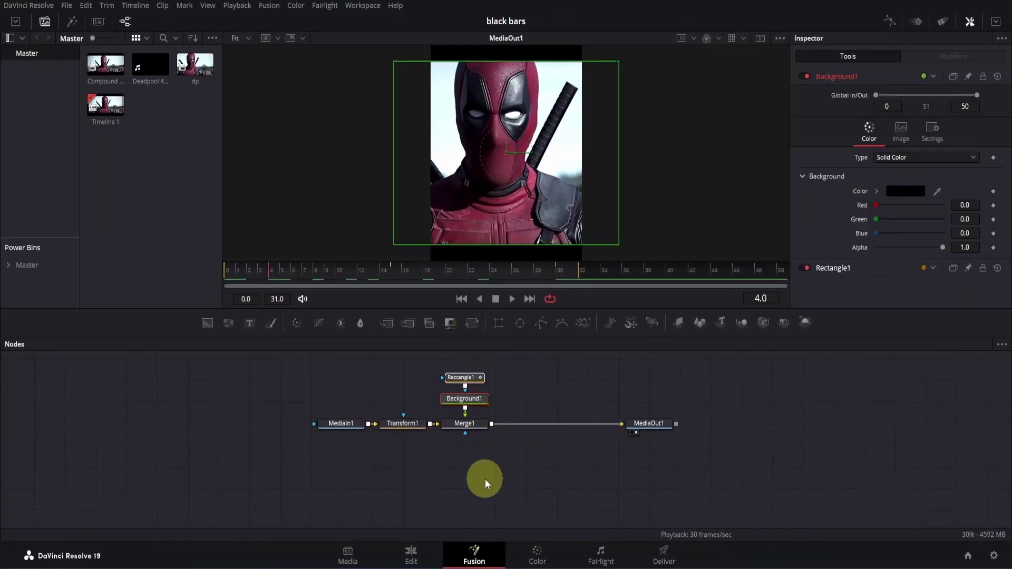
click(409, 425)
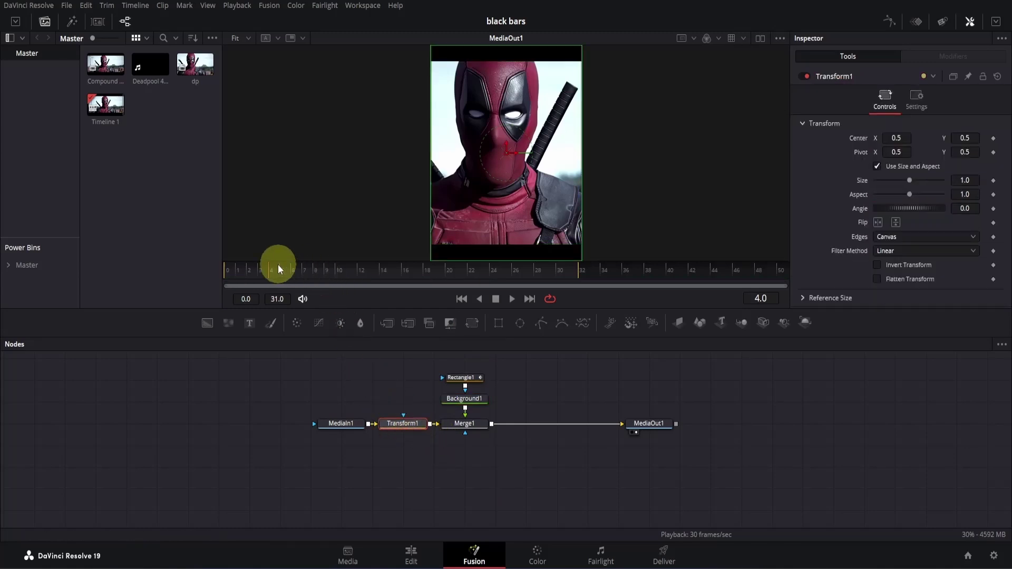
click(232, 270)
drag(232, 270, 216, 272)
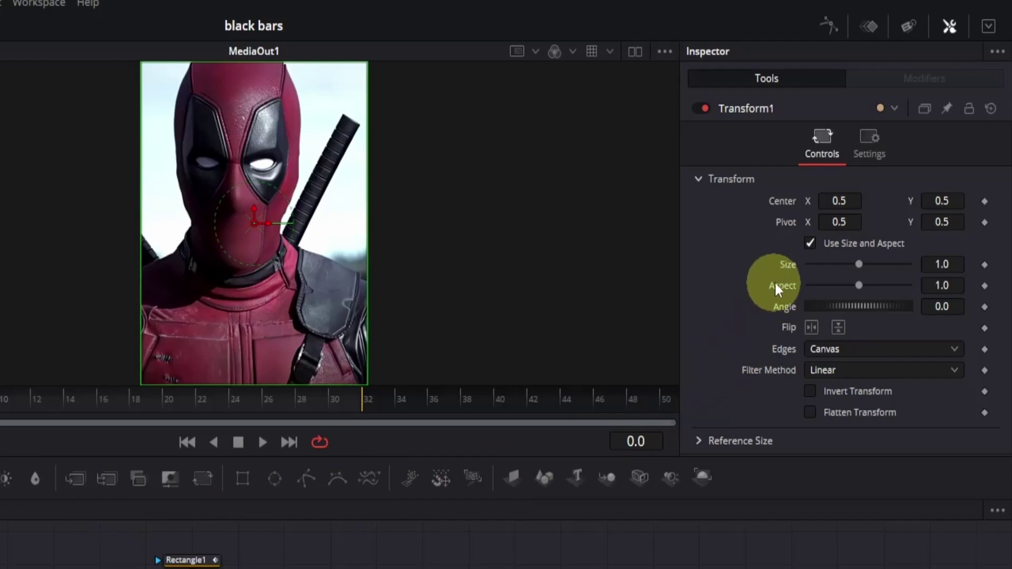
Step: Keyframe Transform1 Size at 1.0 on frame 0, 1.05 on frame 15, and 1 on frame 30
click(984, 264)
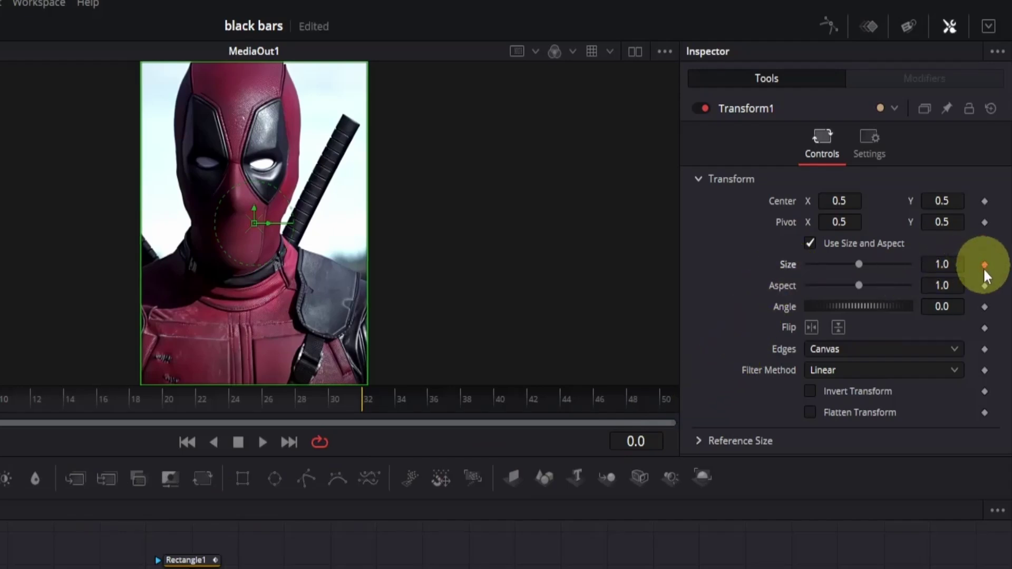
click(80, 406)
drag(80, 403, 88, 404)
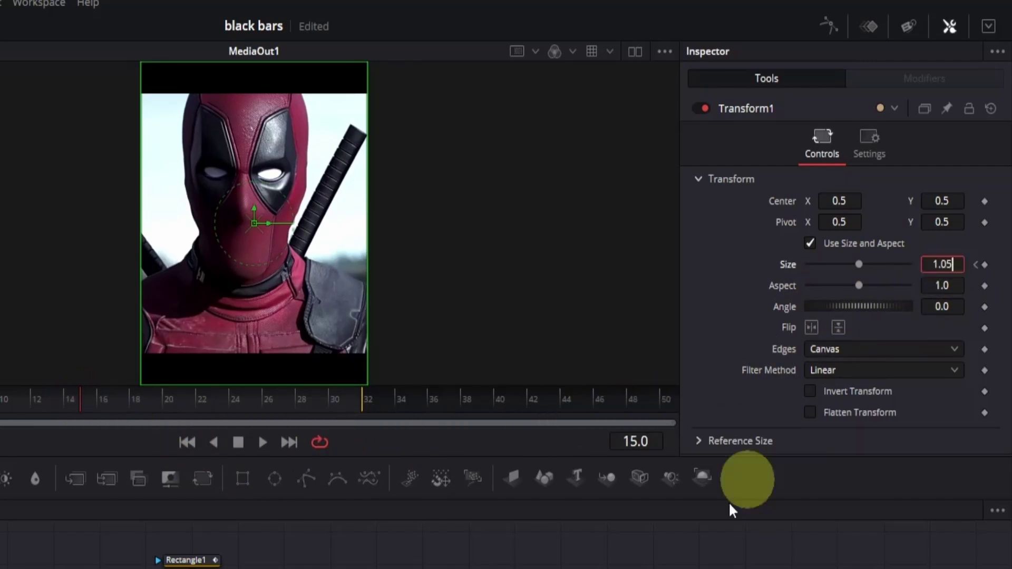
key(Return)
click(329, 406)
drag(329, 406, 335, 404)
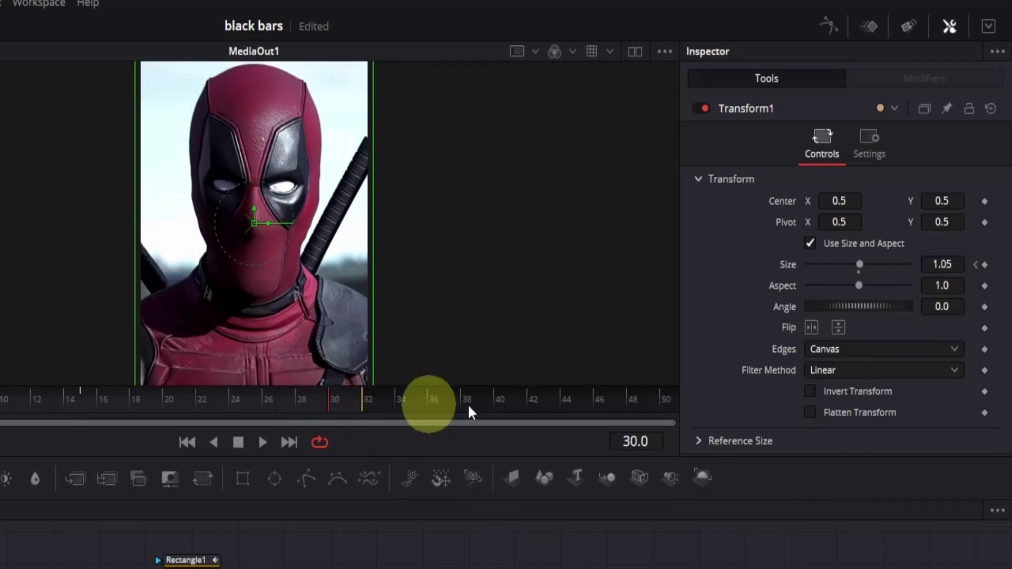
double_click(953, 264)
text(1)
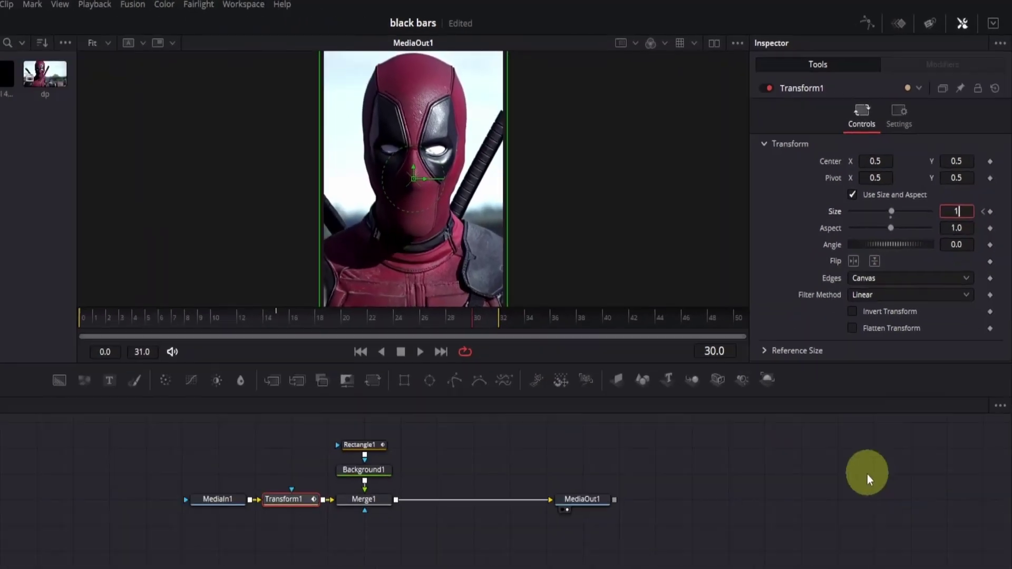
key(Return)
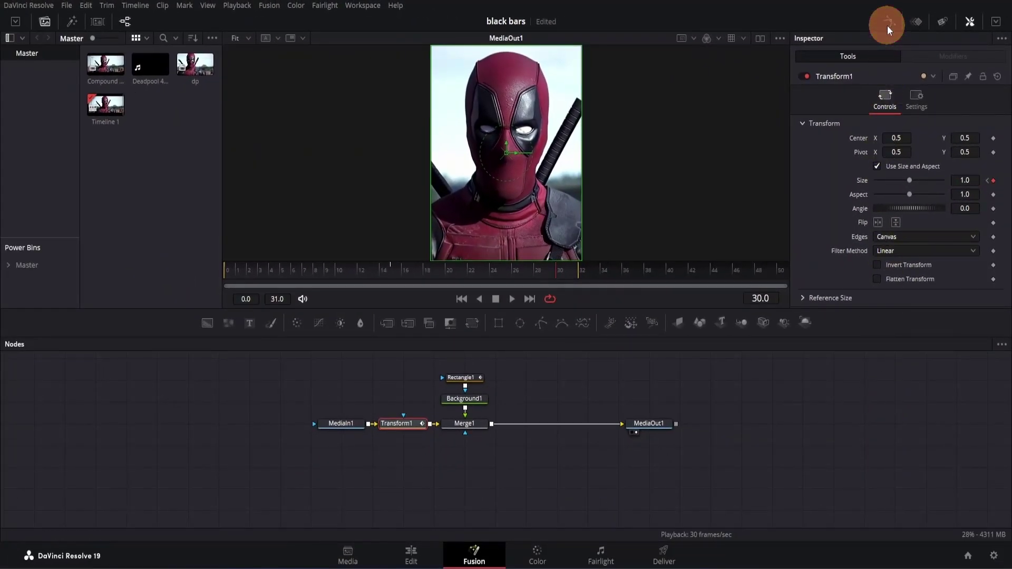
Step: Smooth the Size keyframes and shape handles for a steep rise into a broad 1.05 peak
click(888, 23)
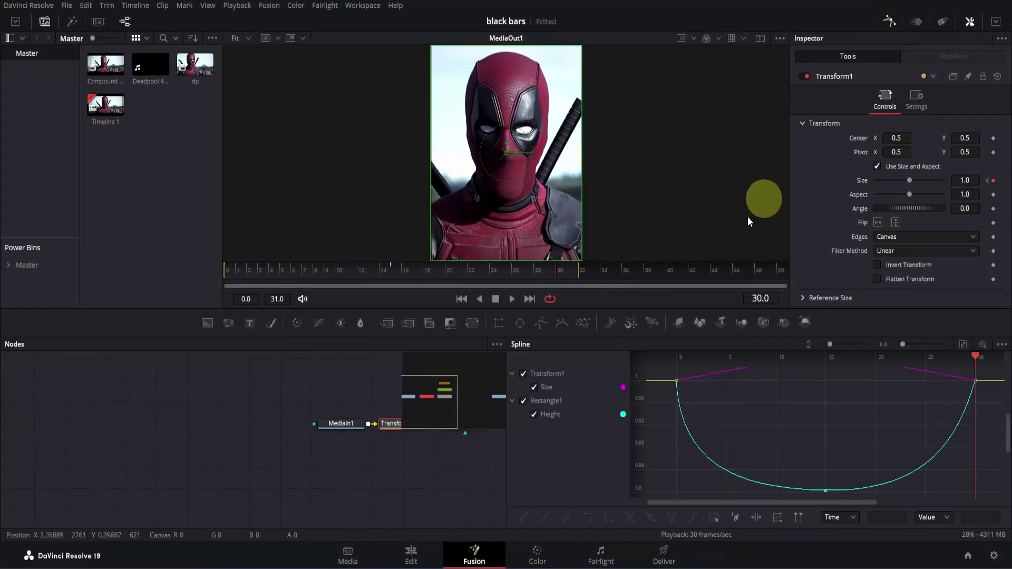
click(523, 402)
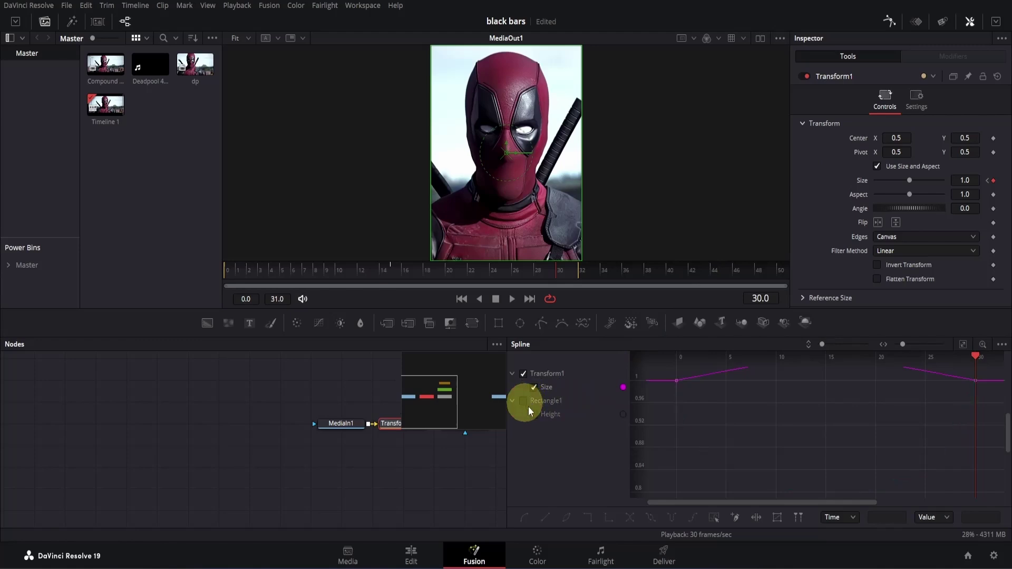
click(962, 351)
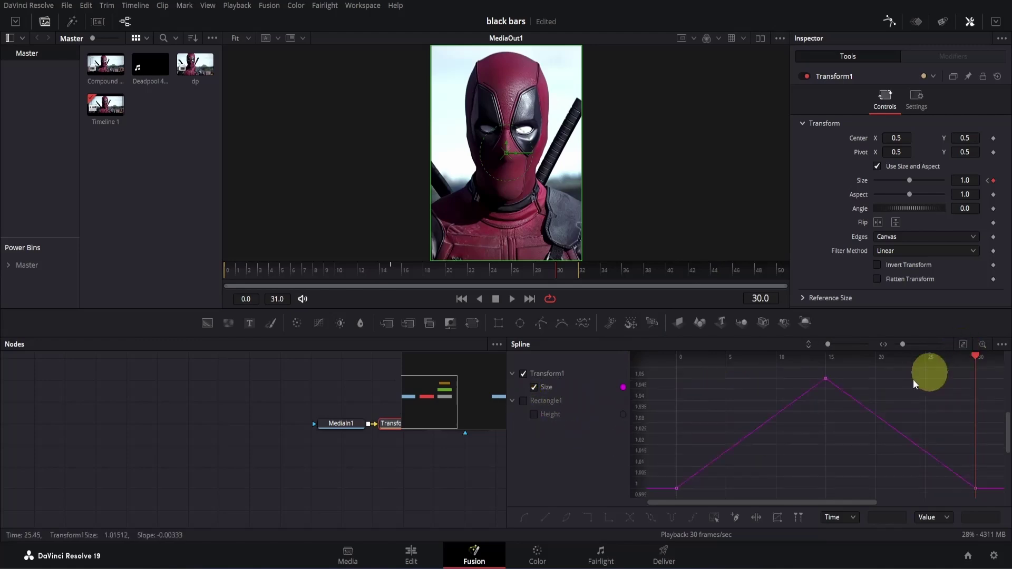
drag(669, 369, 984, 526)
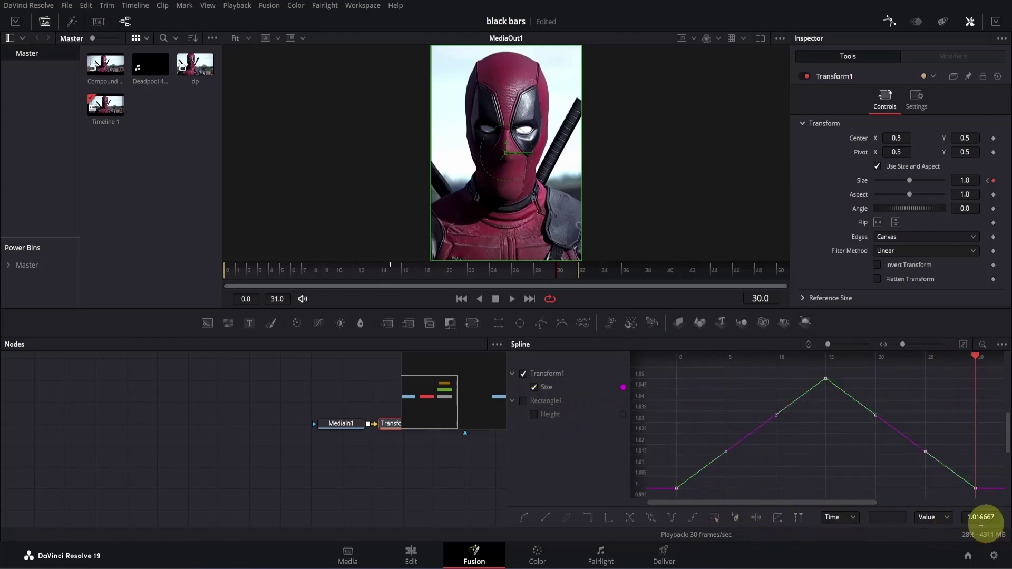
key(shift+s)
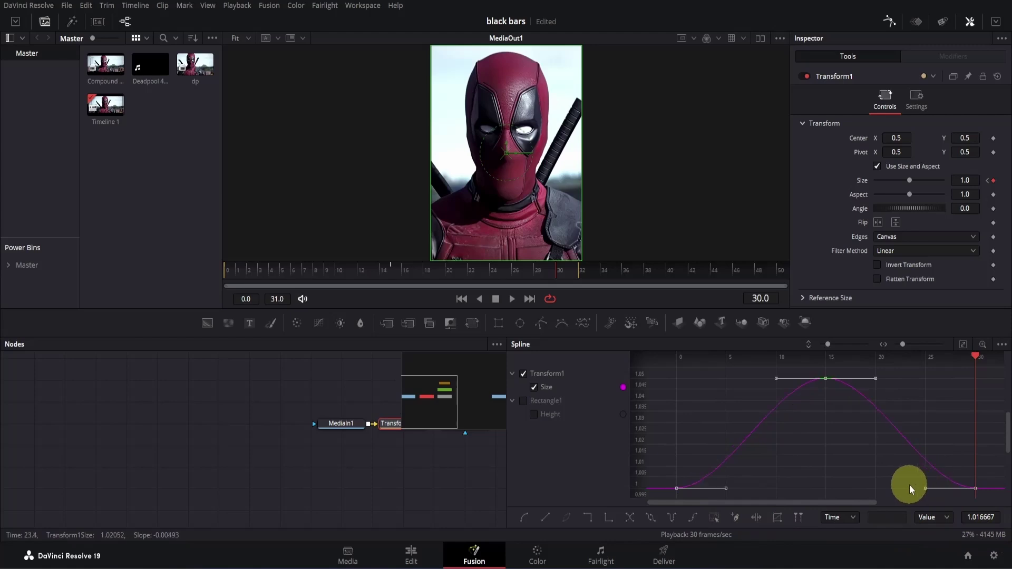
drag(701, 464, 686, 433)
drag(926, 489, 952, 442)
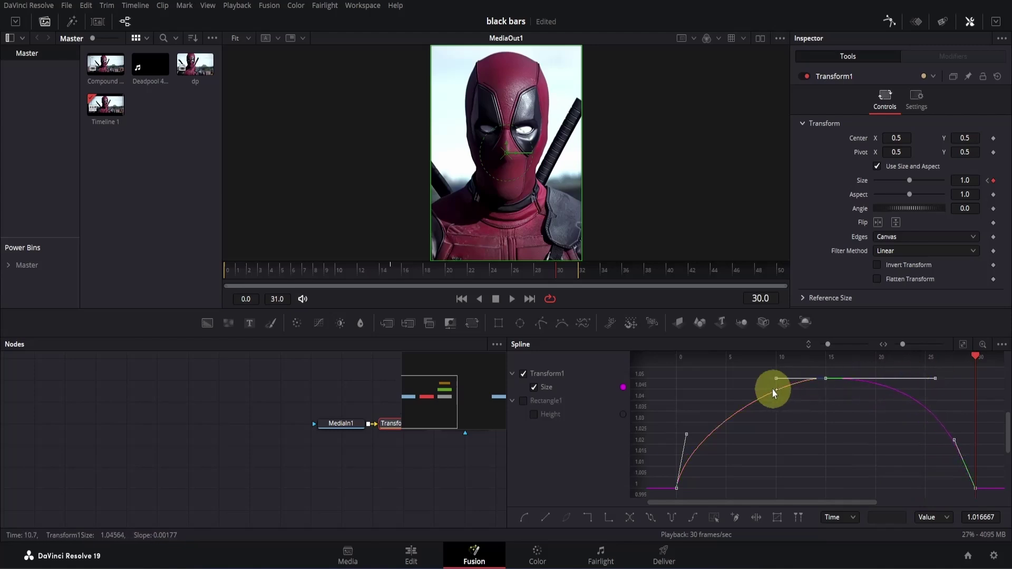
drag(776, 380, 723, 383)
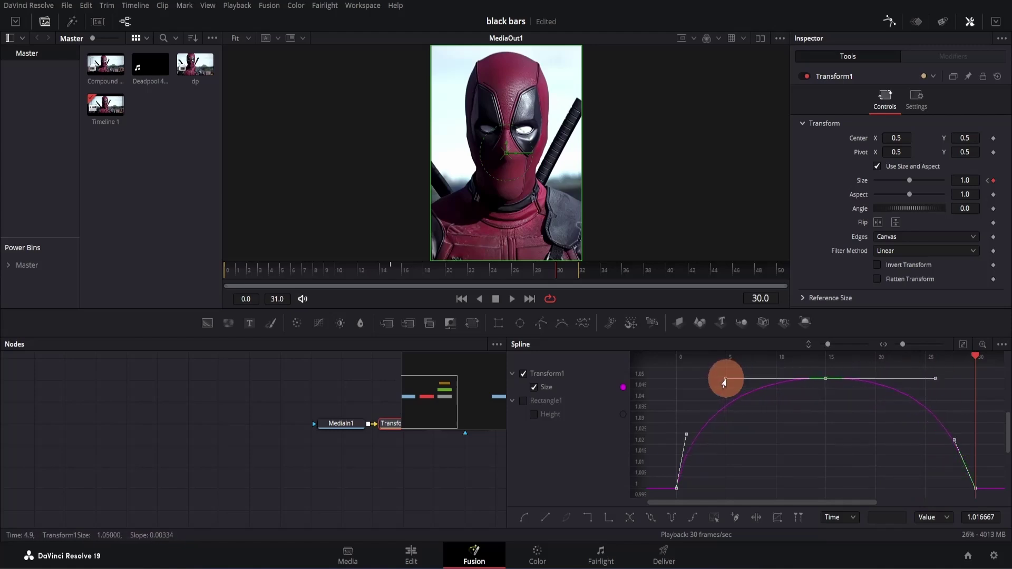
Step: Loop-play the synced zoom and bars, then close the Spline panel to show the node graph
click(222, 273)
key(space)
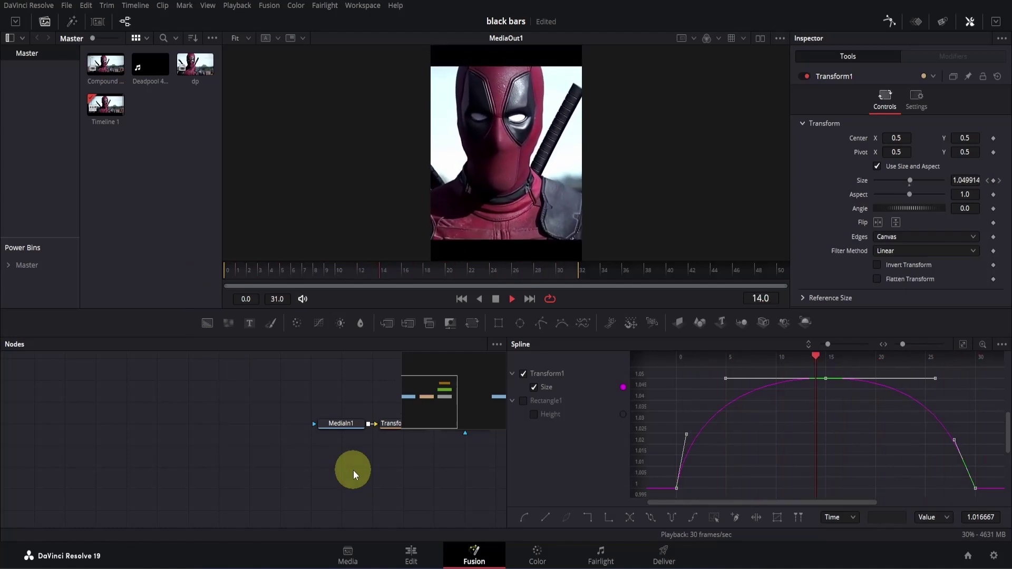
key(space)
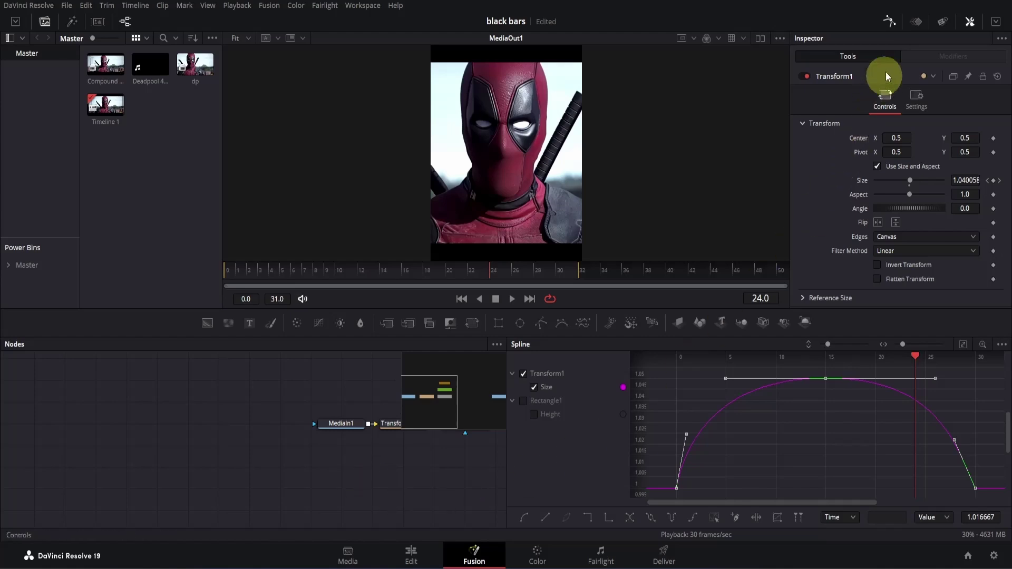
click(888, 25)
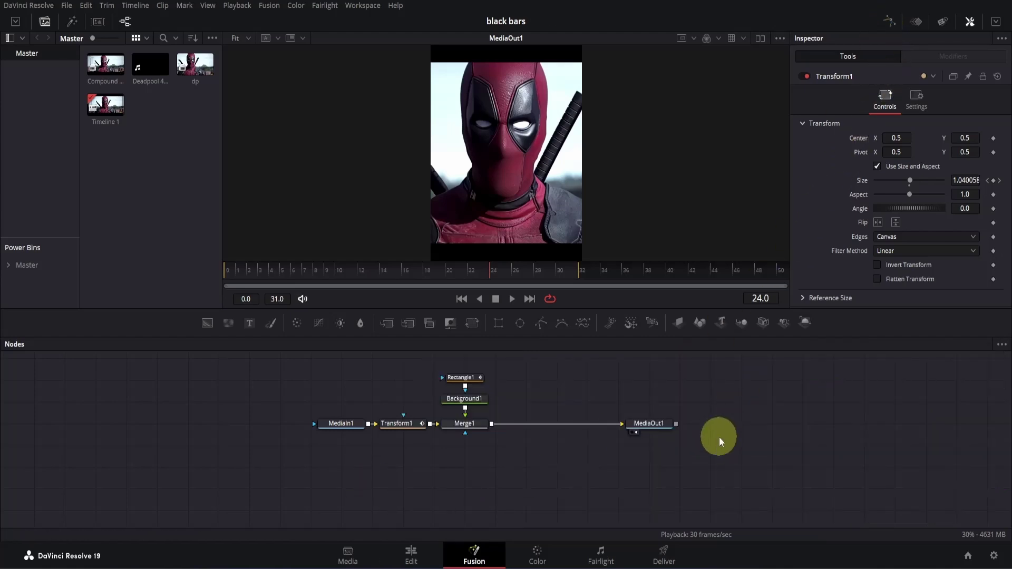
Step: Keyframe Rectangle1's Angle at 0 on frame 0, -1.6 on frame 15, and 0 on frame 30
click(473, 383)
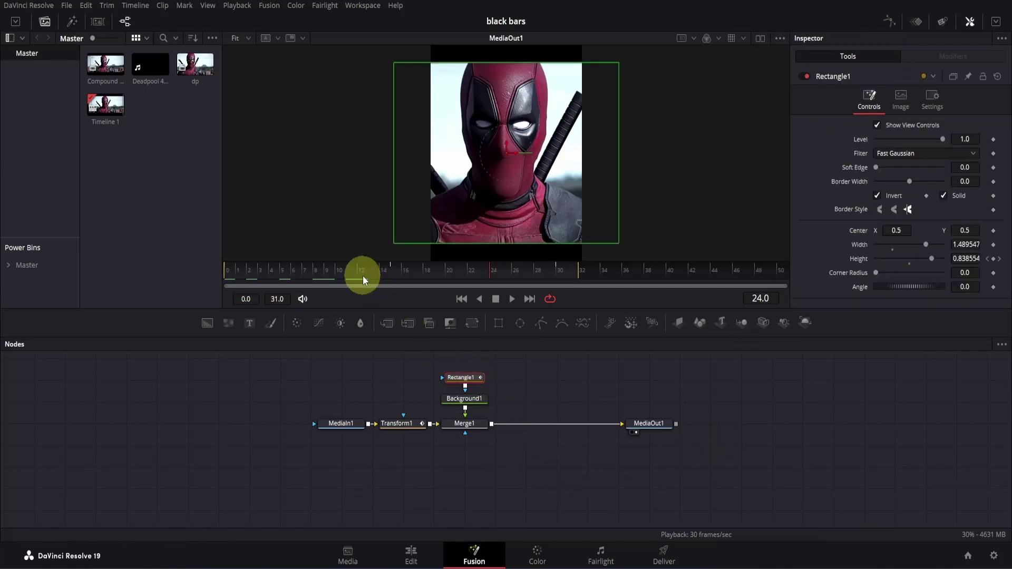
drag(359, 274, 201, 277)
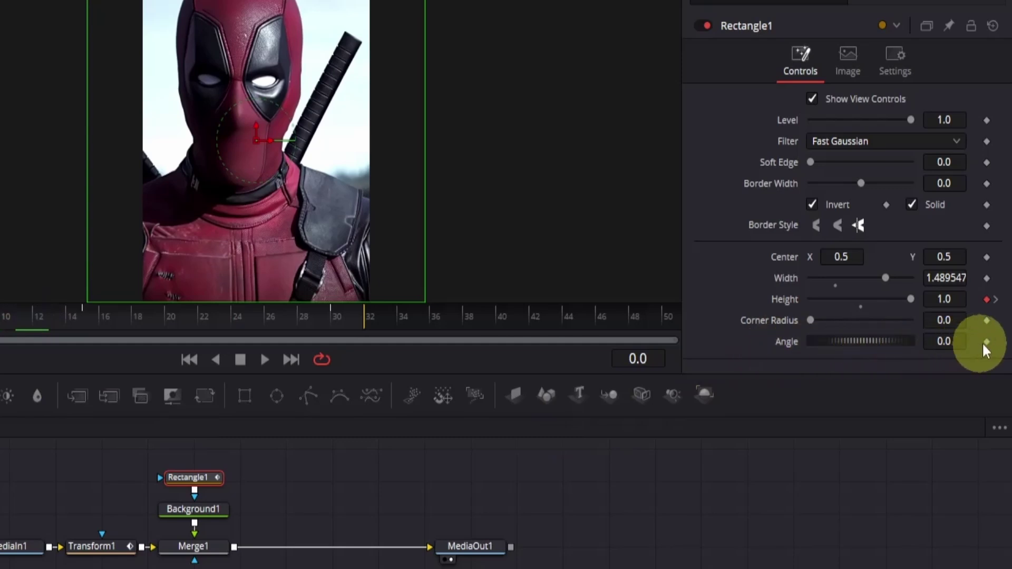
drag(69, 322, 83, 321)
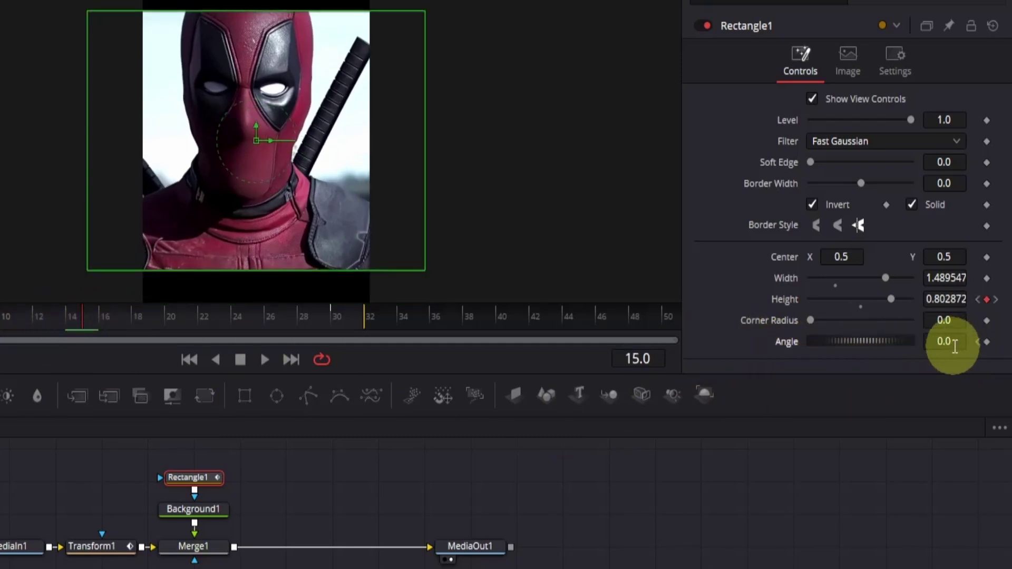
mouse_move(948, 343)
mouse_down()
mouse_move(938, 339)
mouse_move(956, 343)
mouse_up()
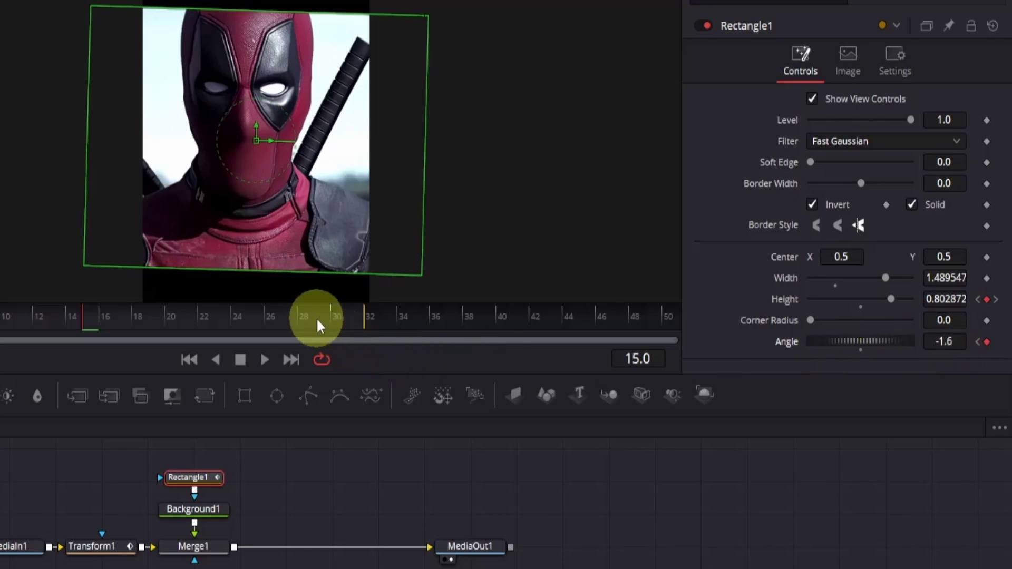
click(331, 318)
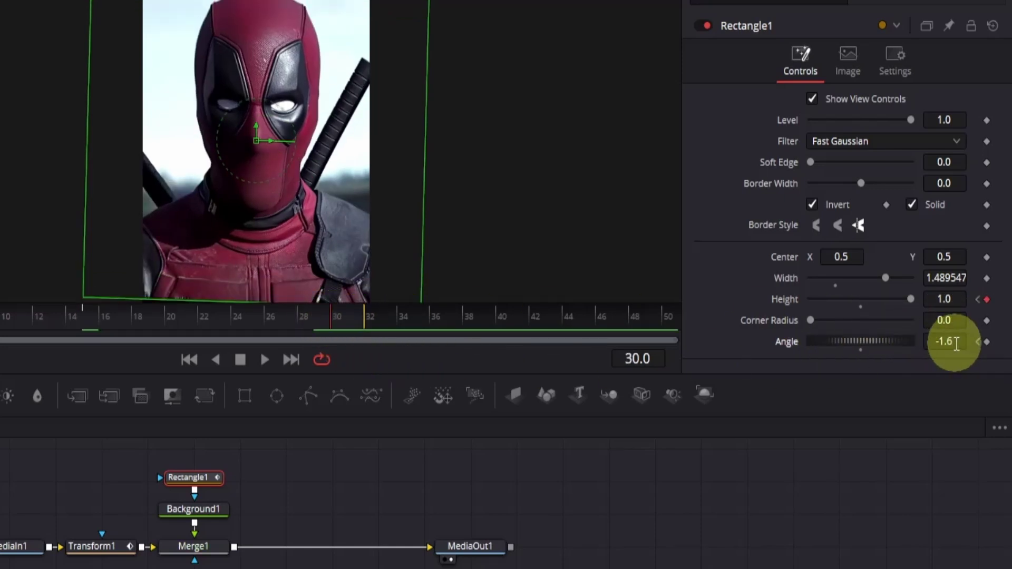
click(956, 343)
text(0)
key(Return)
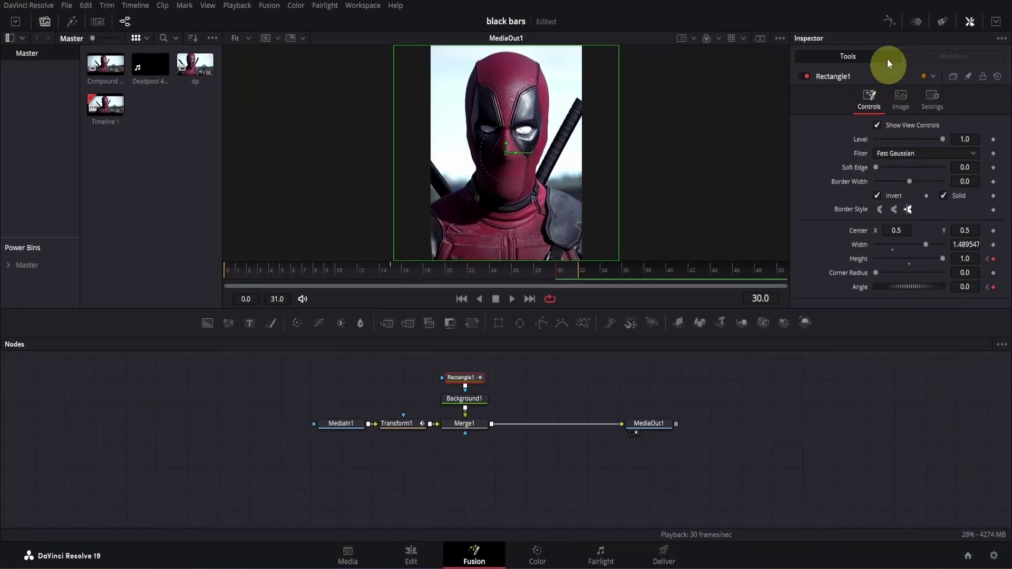
Step: Ease Rectangle1's Angle curve in the Spline editor into a broad, flat low rising at frame 30
click(886, 24)
drag(688, 421, 693, 442)
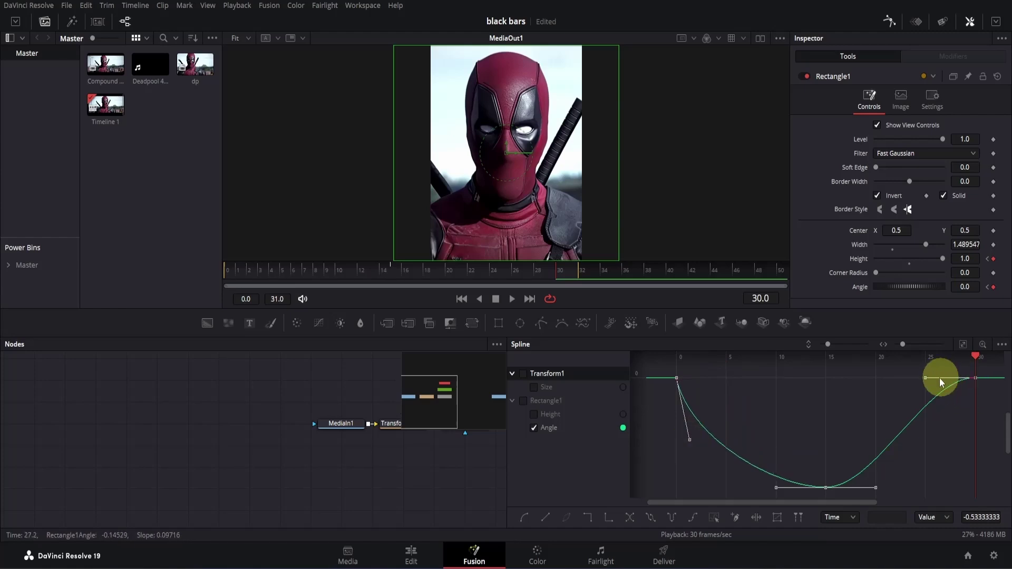
drag(924, 379, 958, 426)
drag(874, 487, 933, 490)
drag(780, 489, 728, 489)
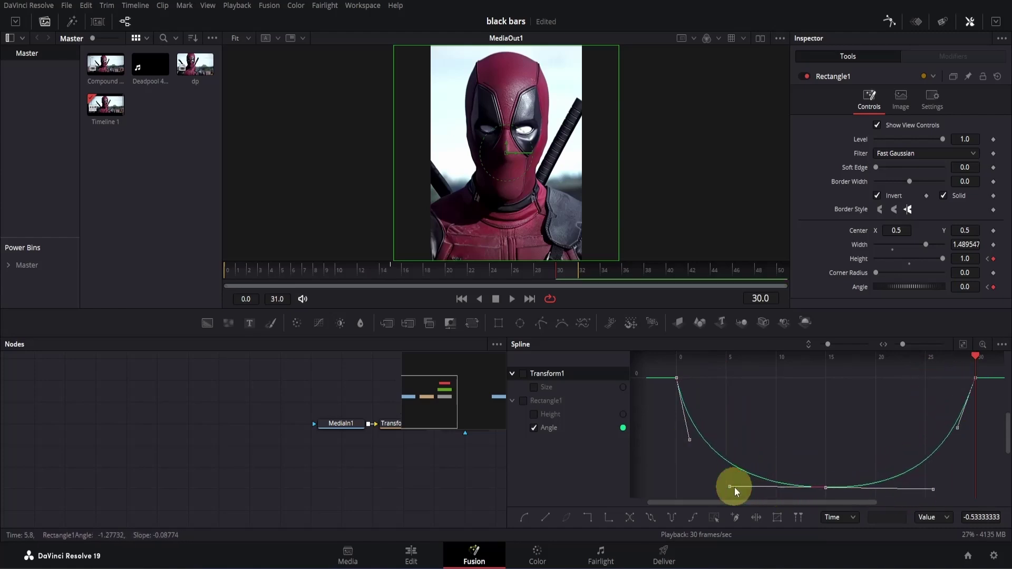